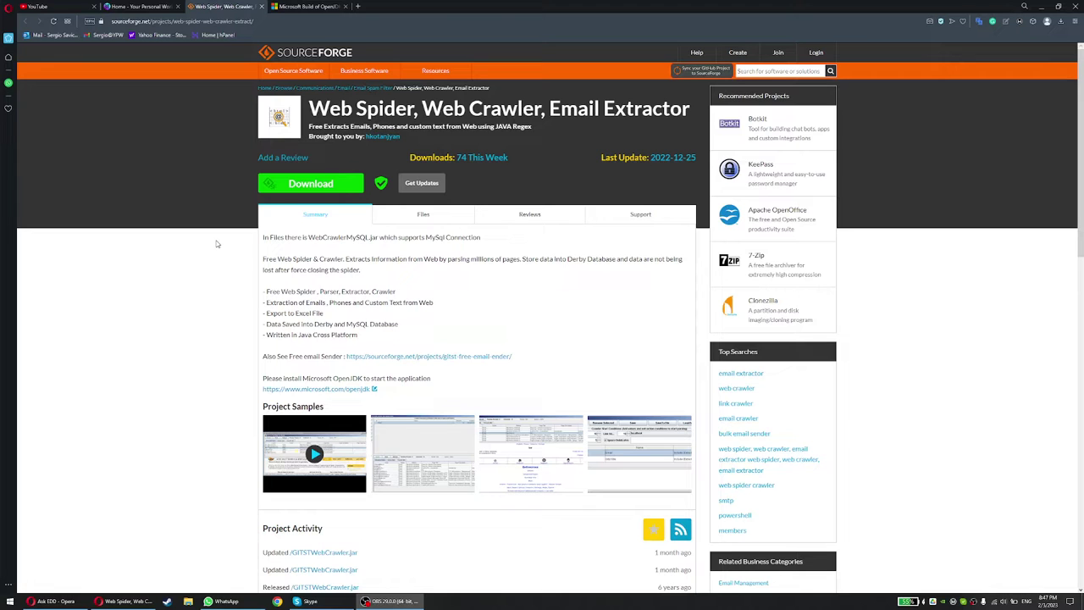
- Download GITSTWebCrawler.jar from the Web Spider, Web Crawler, Email Extractor project page and save it to the Desktop
{"action": "left_click", "coordinate": [308, 182]}
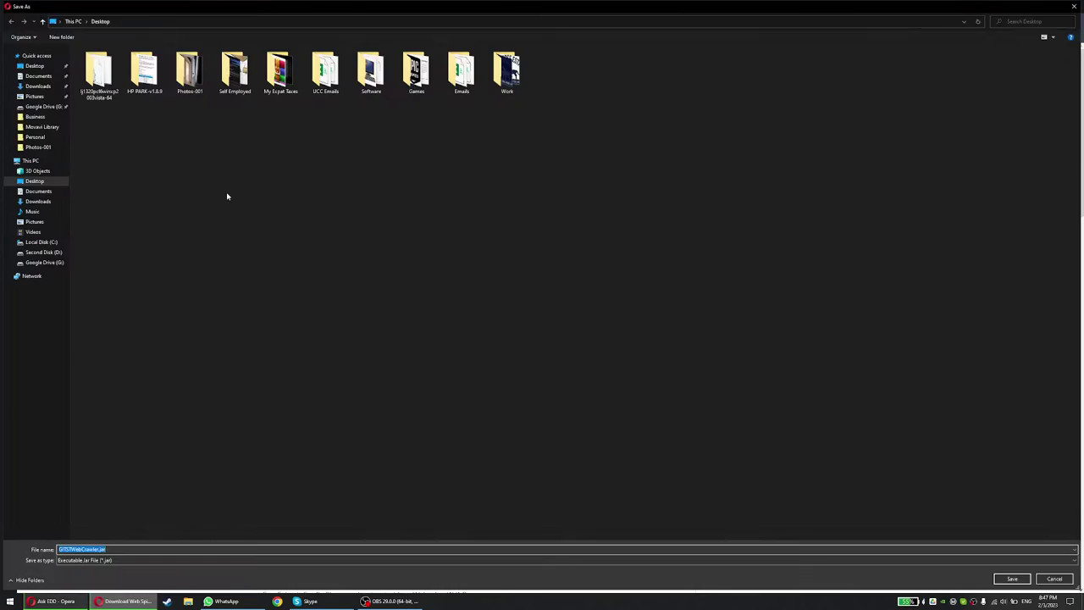
{"action": "left_click", "coordinate": [34, 65]}
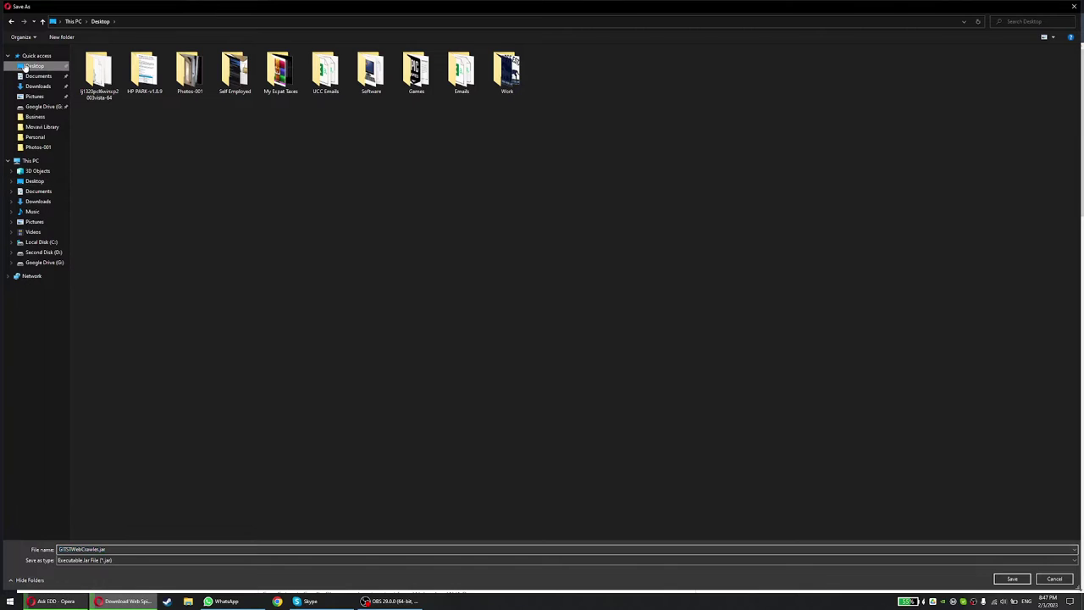
{"action": "left_click", "coordinate": [1013, 580]}
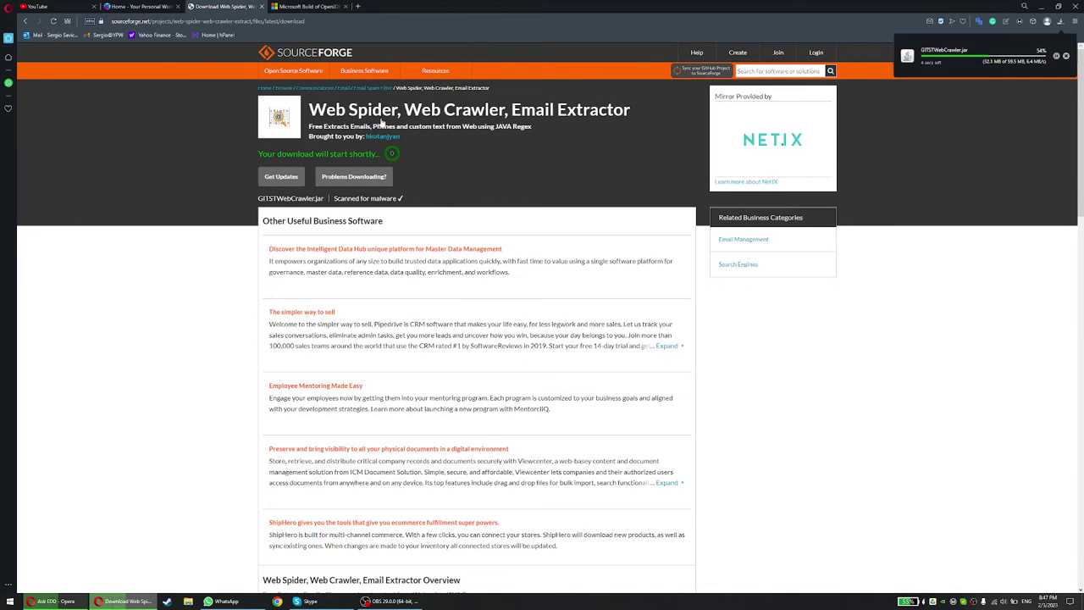
{"action": "left_click_drag", "start_coordinate": [310, 110], "coordinate": [542, 127]}
{"action": "left_click", "coordinate": [149, 263]}
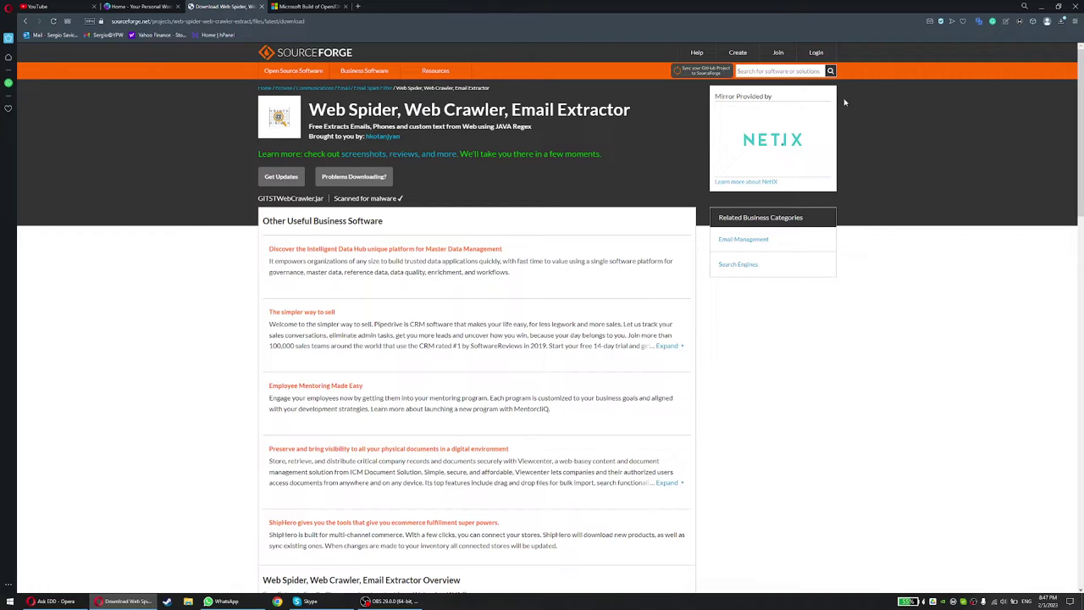
- Show the downloaded GITSTWebCrawler.jar in its folder, then return to the browser
{"action": "left_click", "coordinate": [1060, 22]}
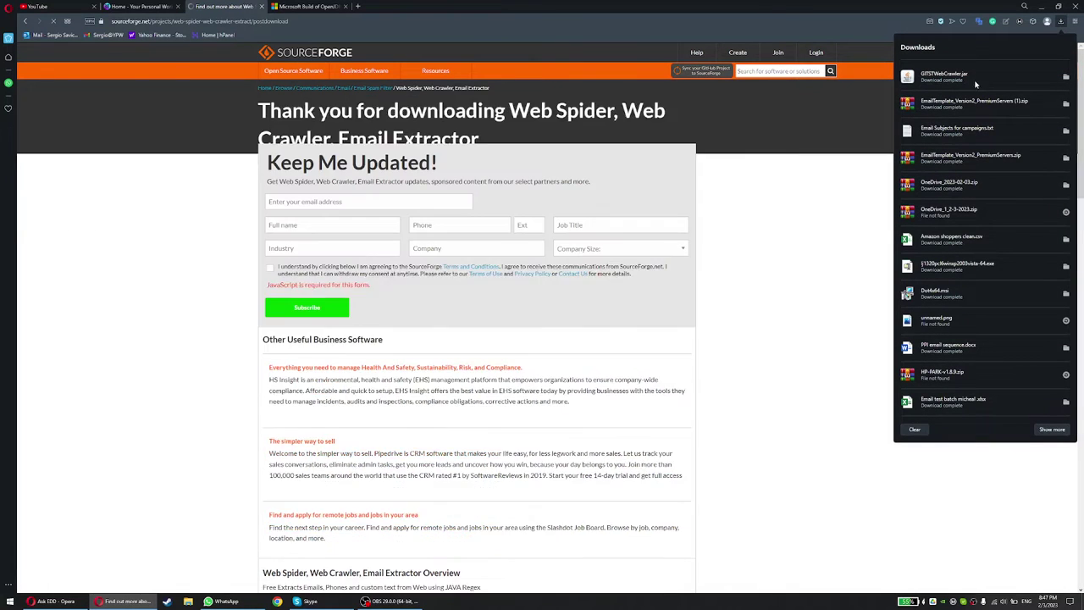
{"action": "left_click", "coordinate": [1065, 77]}
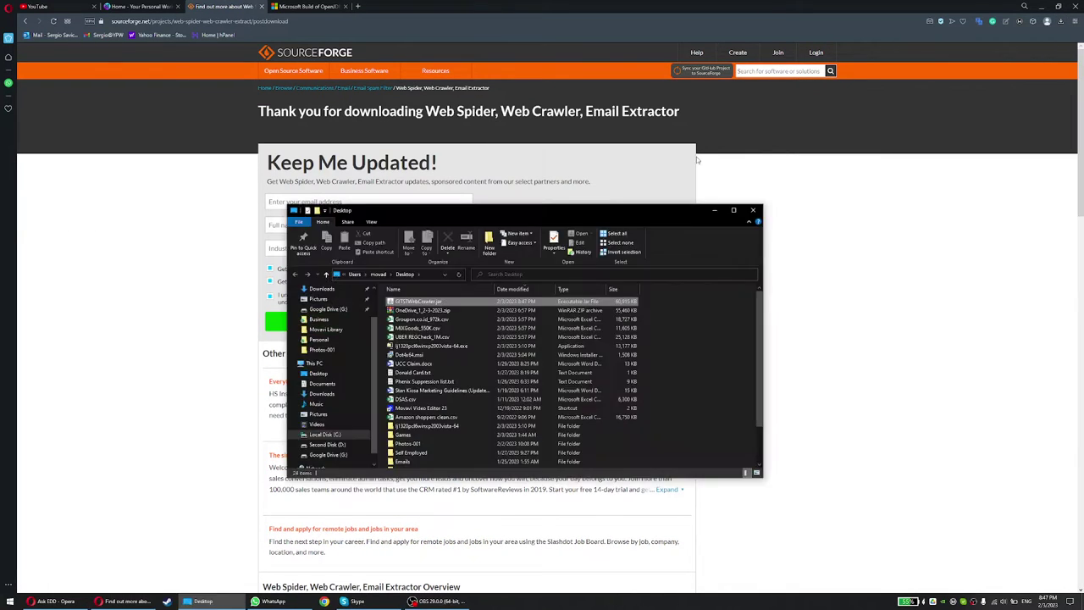
{"action": "left_click", "coordinate": [159, 278]}
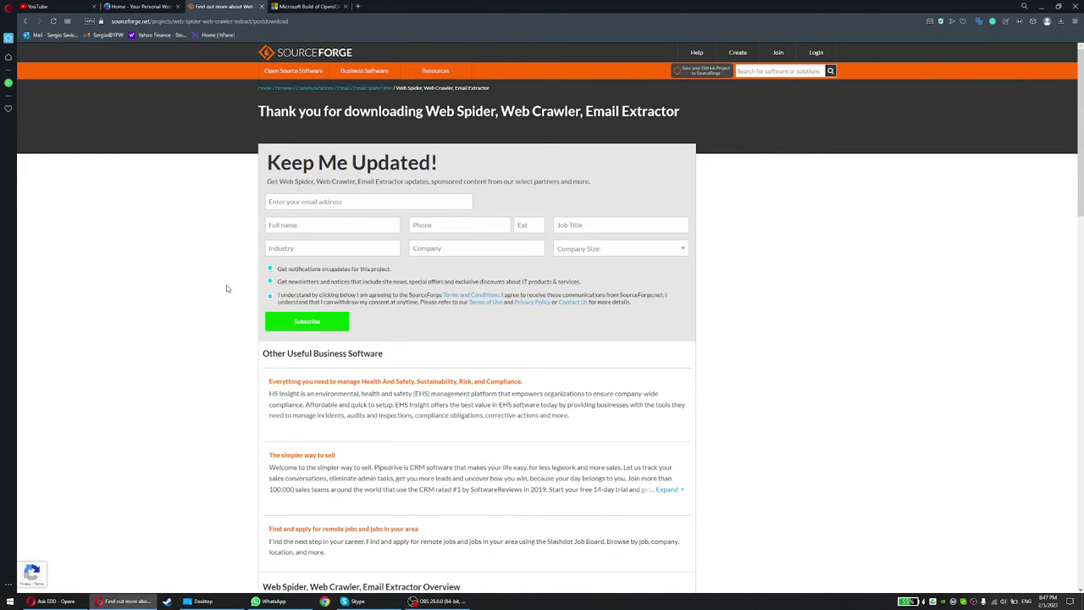
- Look over the Microsoft Build of OpenJDK page that is already open in the browser
{"action": "left_click", "coordinate": [302, 7]}
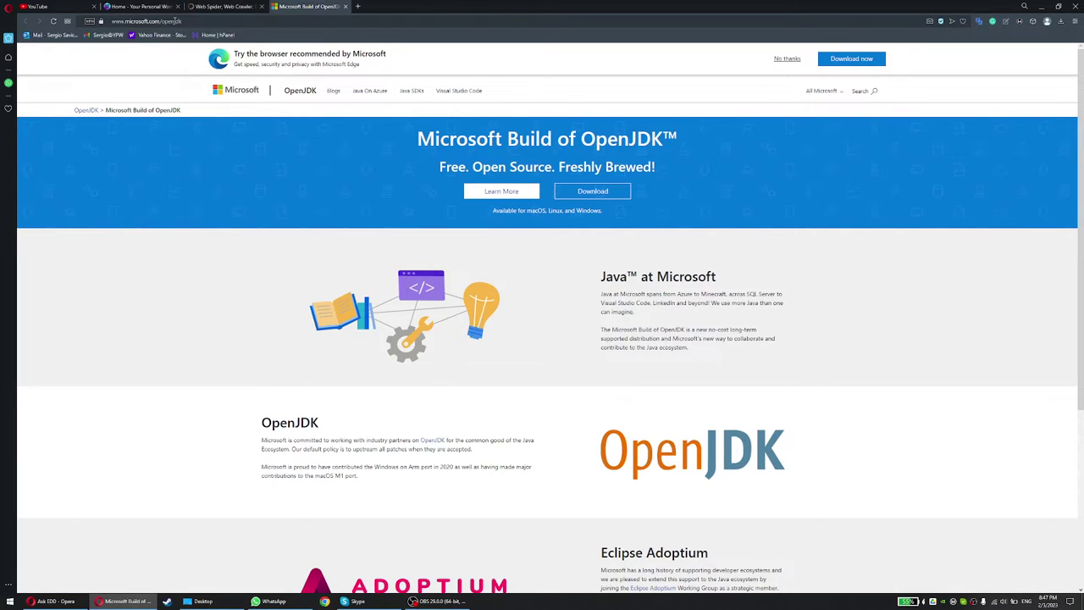
{"action": "scroll", "coordinate": [266, 252], "scroll_direction": "down", "scroll_amount": 1}
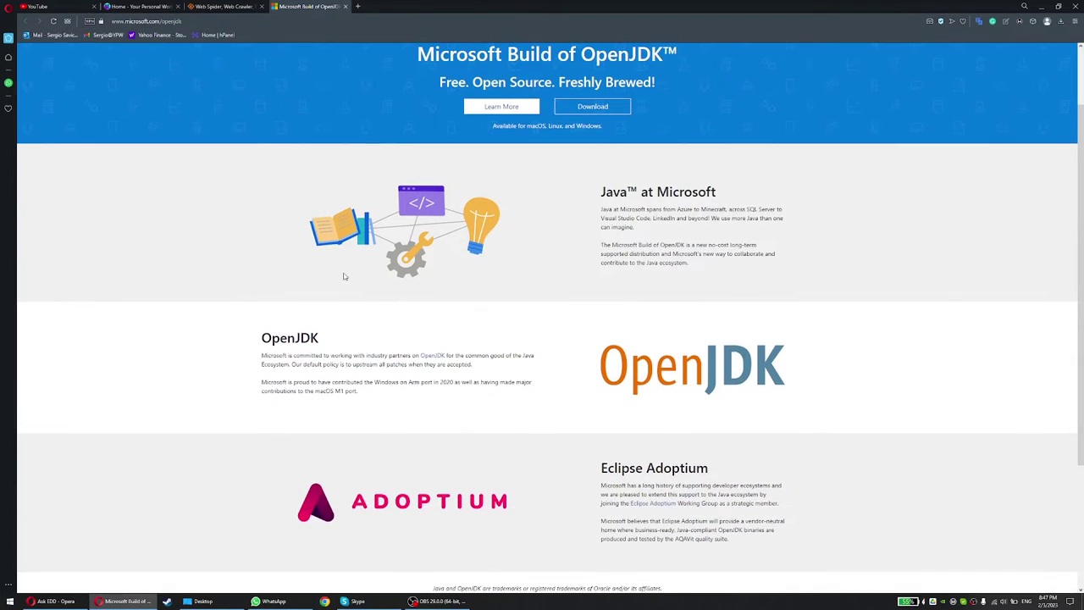
{"action": "scroll", "coordinate": [371, 280], "scroll_direction": "up", "scroll_amount": 1}
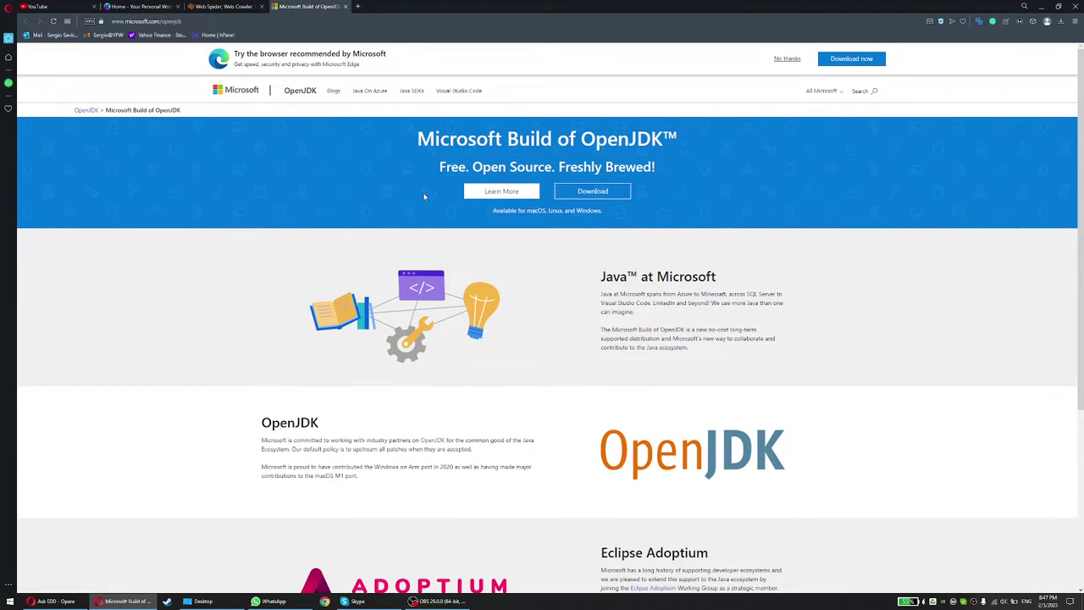
{"action": "left_click", "coordinate": [707, 194]}
- Try to launch GITSTWebCrawler.jar from the Desktop folder, then go back to the OpenJDK page
{"action": "left_click", "coordinate": [199, 601]}
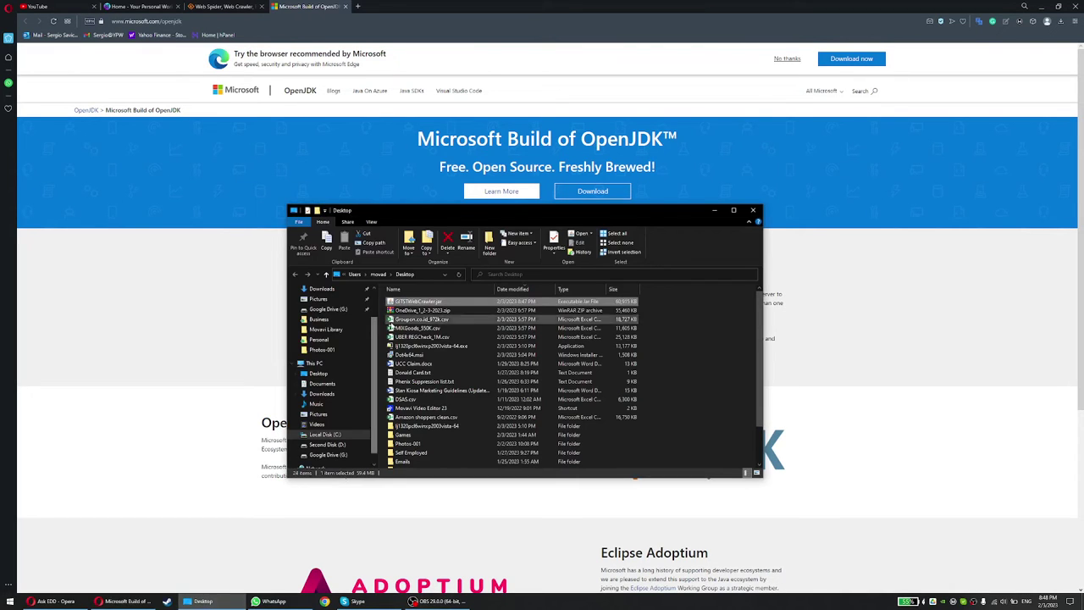
{"action": "double_click", "coordinate": [415, 303]}
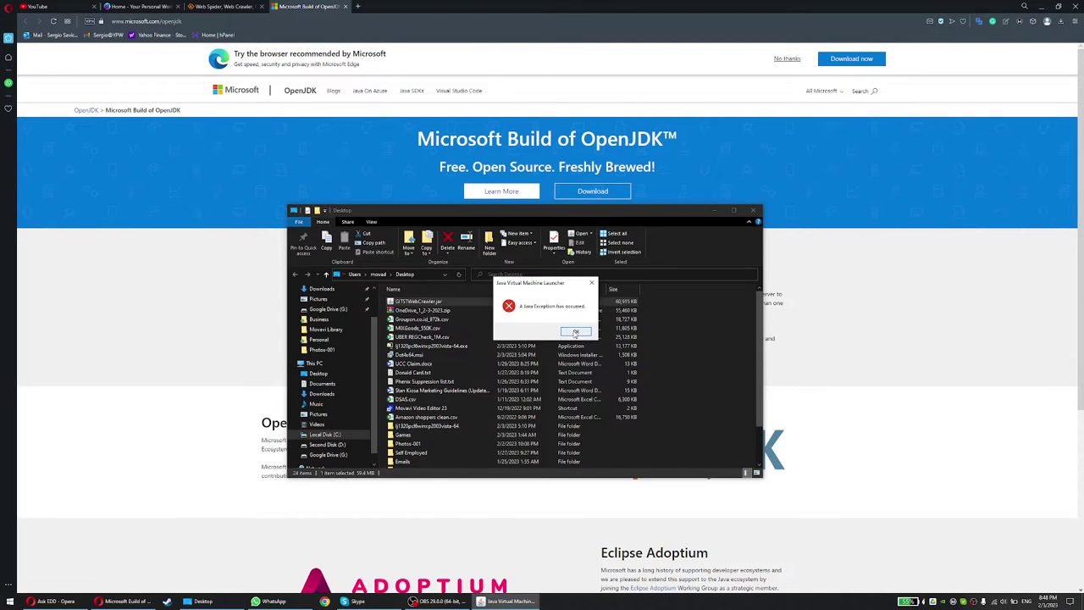
{"action": "left_click", "coordinate": [575, 331]}
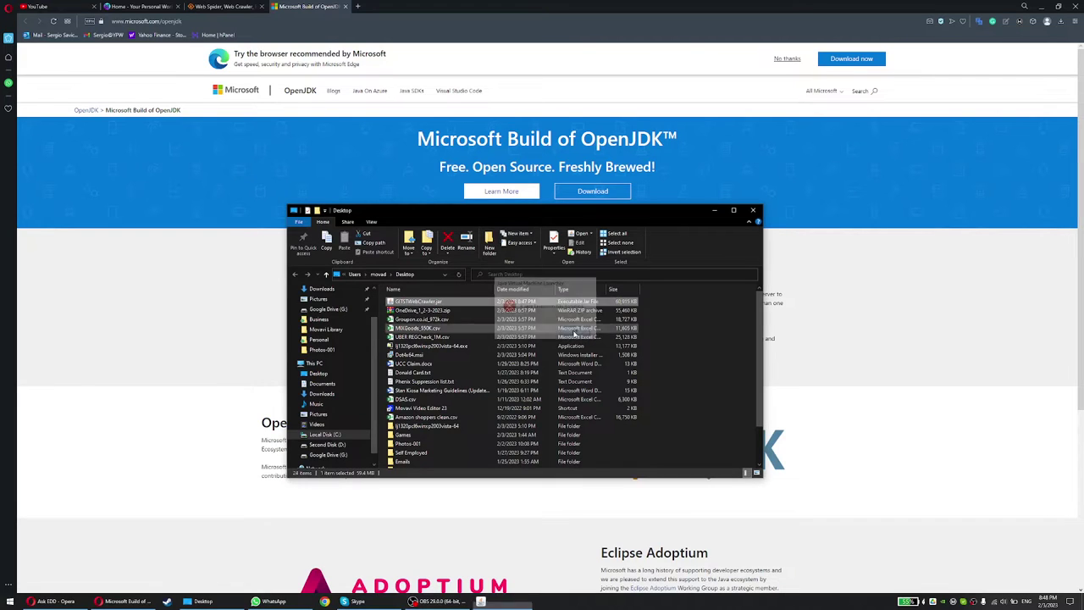
{"action": "left_click", "coordinate": [246, 342]}
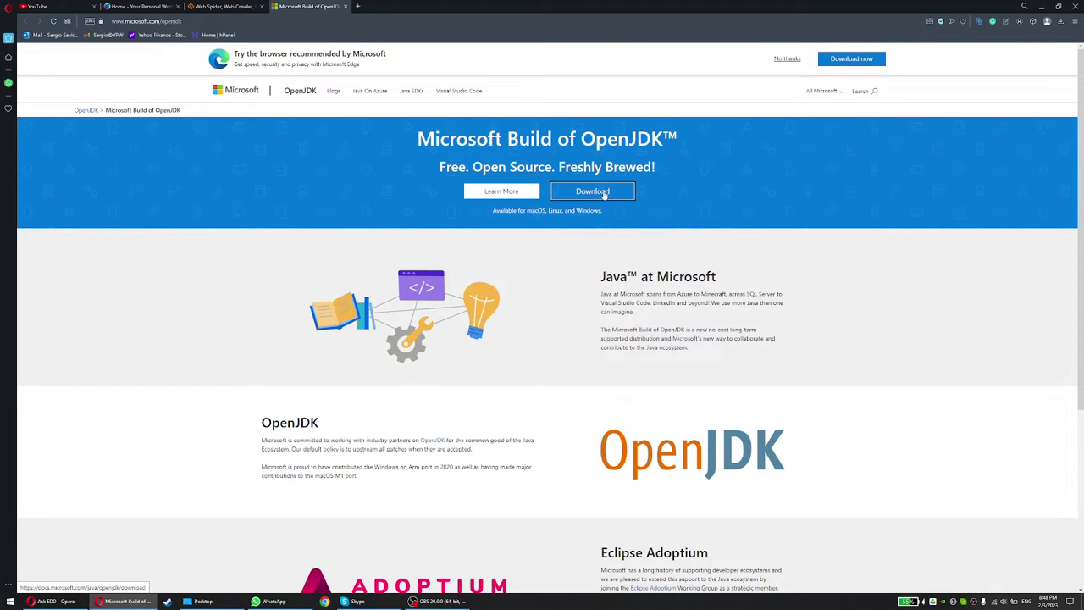
- Download the OpenJDK 17.0.6 MSI installer for Windows x64 from Microsoft and save it to the Desktop
{"action": "double_click", "coordinate": [171, 20]}
{"action": "left_click", "coordinate": [171, 21]}
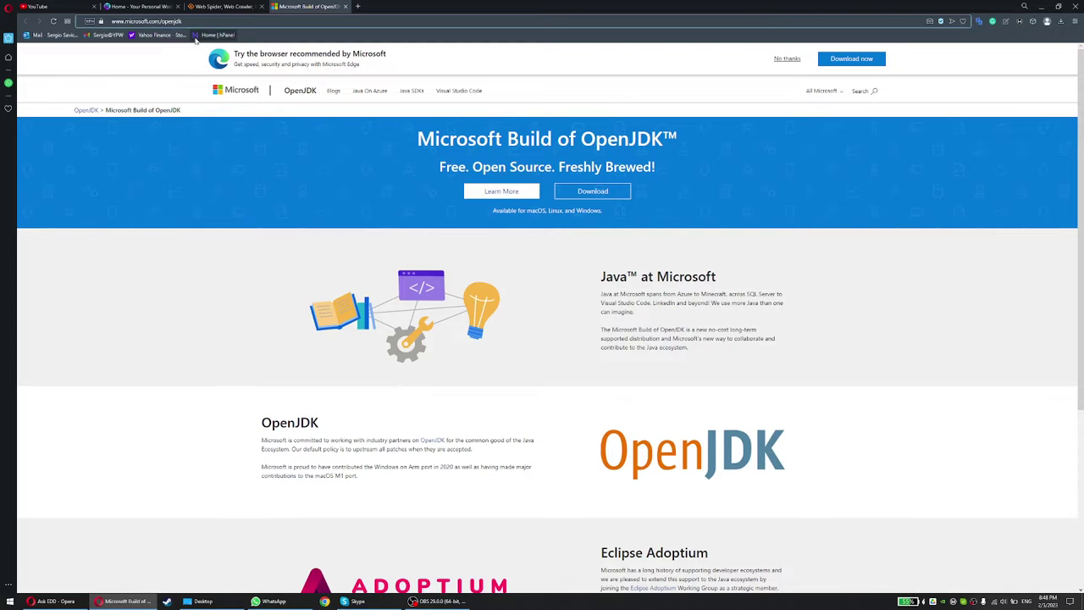
{"action": "left_click", "coordinate": [574, 191]}
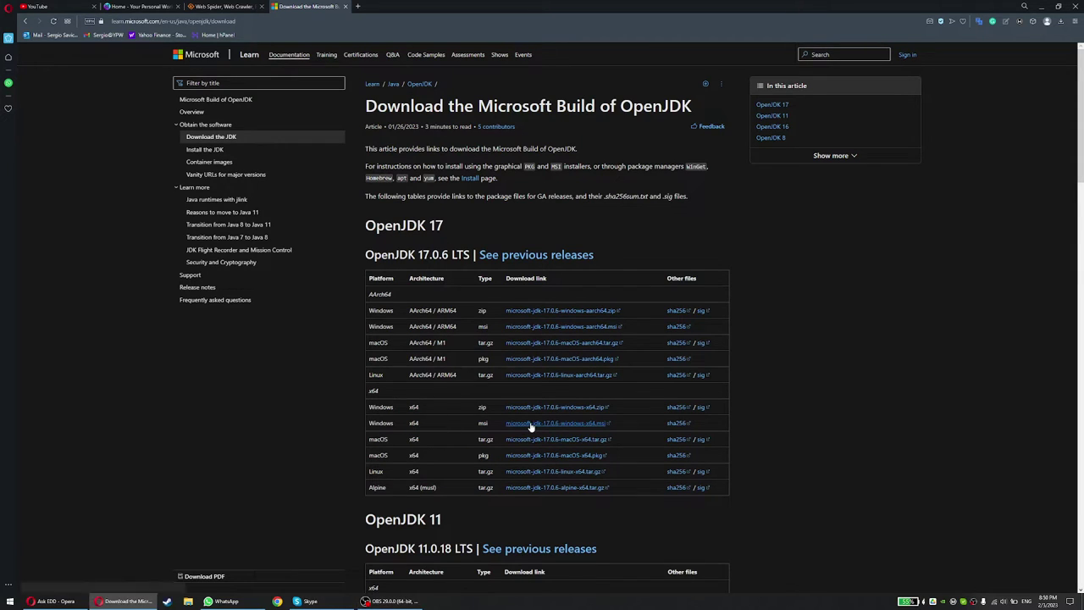
{"action": "left_click", "coordinate": [531, 426]}
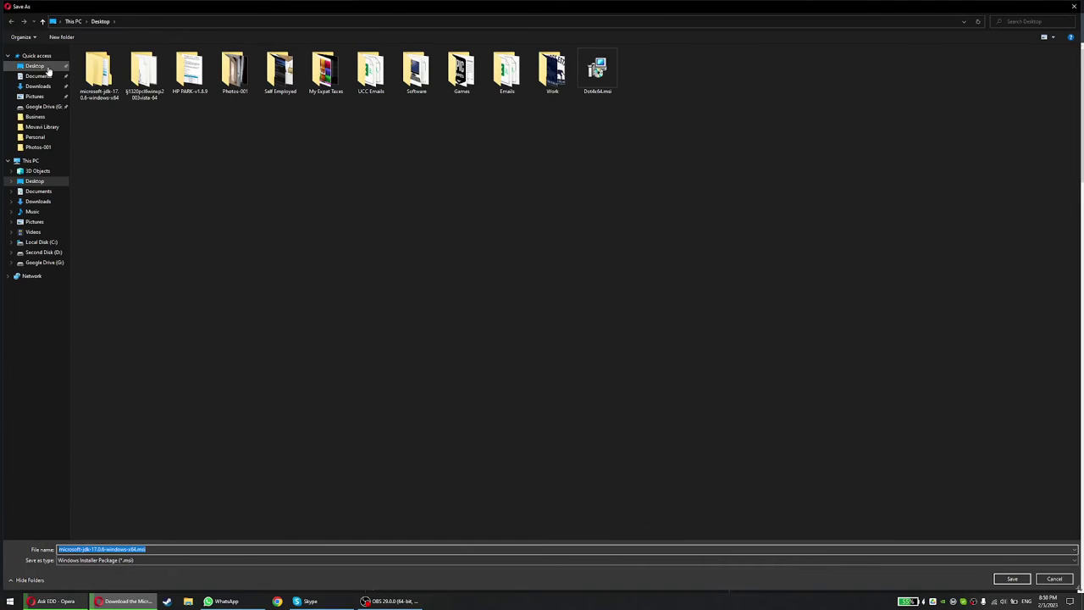
{"action": "left_click", "coordinate": [1019, 581]}
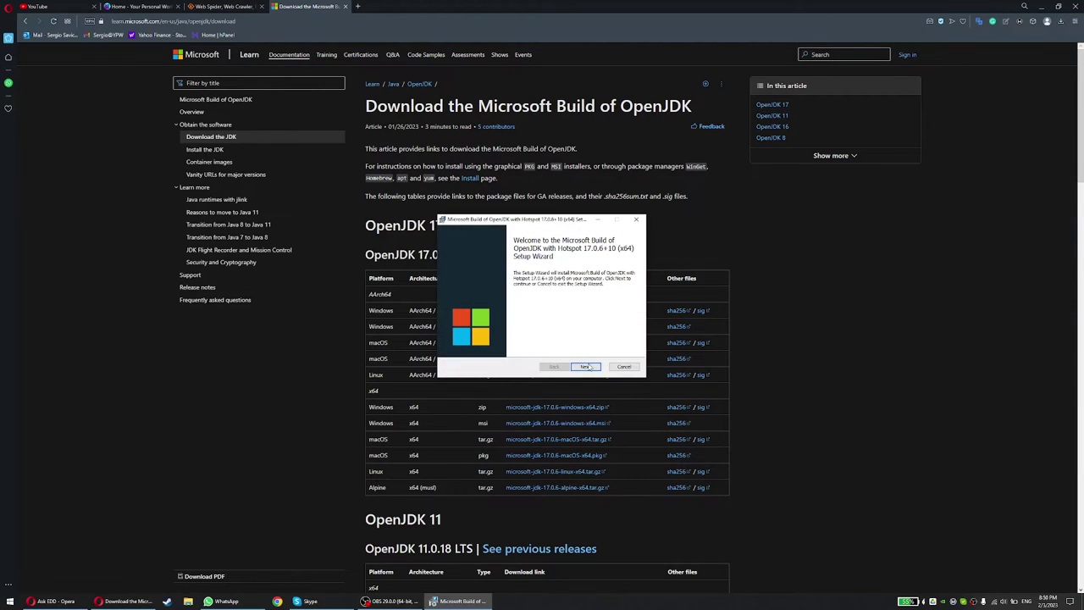
- Install Microsoft Build of OpenJDK 17.0.6 with the default setup options, accepting the license agreement, and finish the wizard
{"action": "left_click", "coordinate": [584, 367]}
{"action": "left_click", "coordinate": [493, 347]}
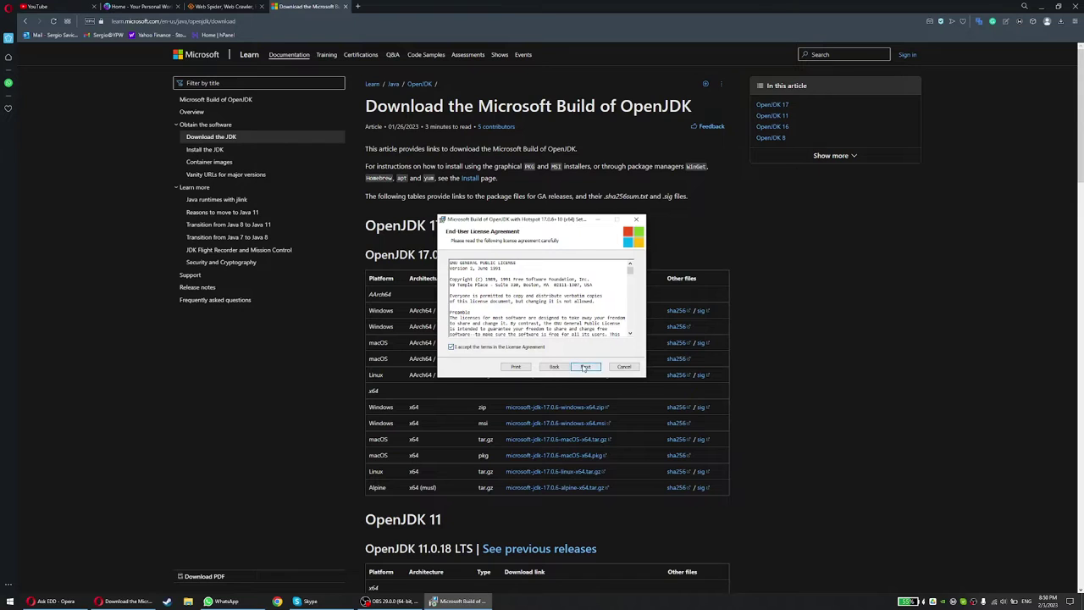
{"action": "left_click", "coordinate": [585, 367]}
{"action": "left_click", "coordinate": [594, 372]}
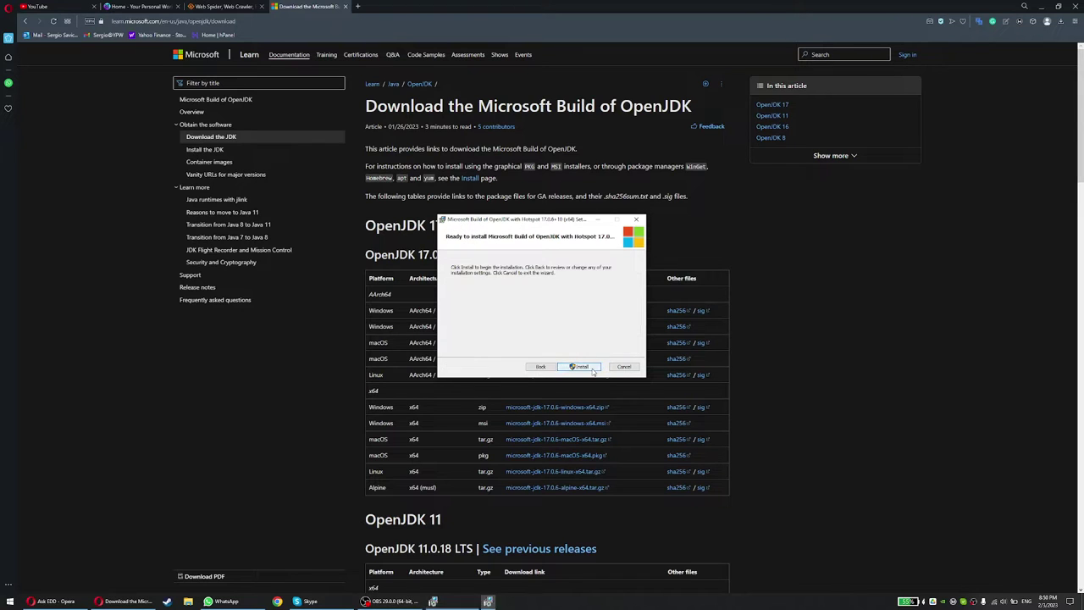
{"action": "left_click", "coordinate": [594, 370]}
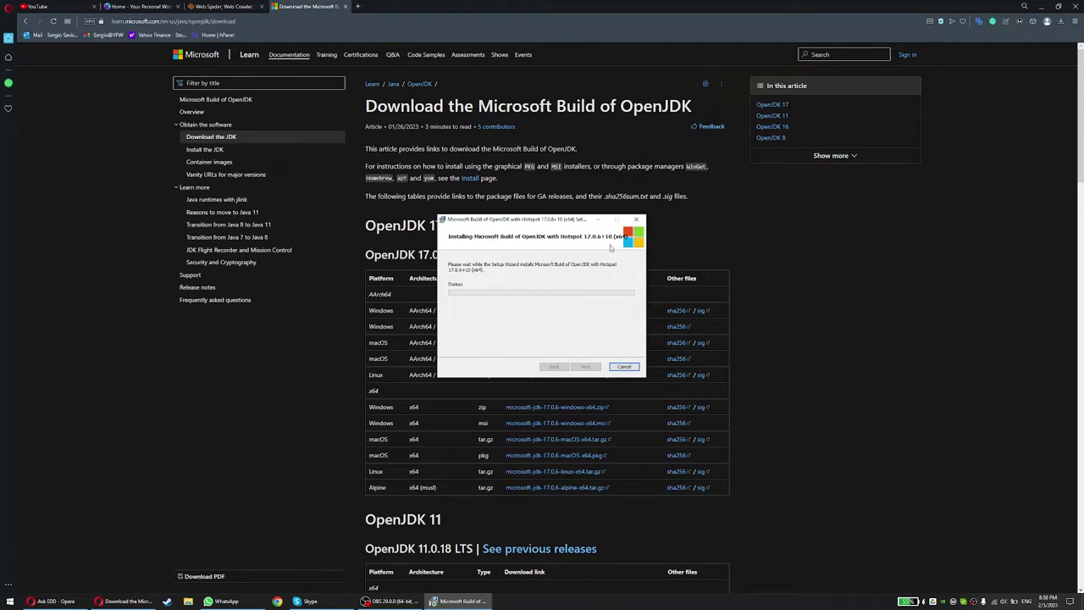
{"action": "left_click_drag", "start_coordinate": [522, 217], "coordinate": [501, 218]}
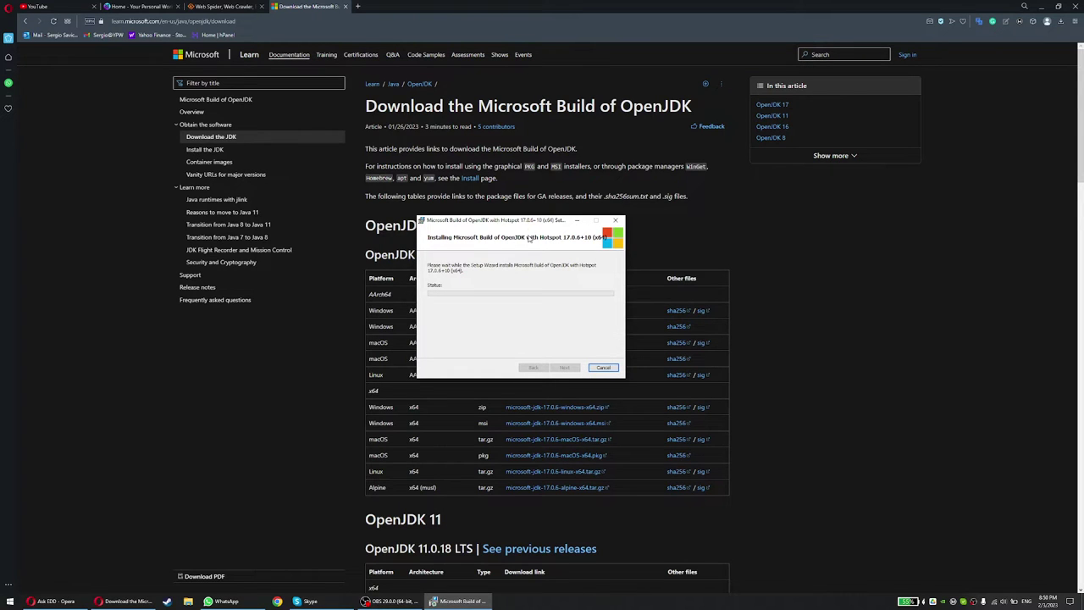
{"action": "left_click_drag", "start_coordinate": [526, 220], "coordinate": [785, 244]}
{"action": "scroll", "coordinate": [498, 311], "scroll_direction": "down", "scroll_amount": 3}
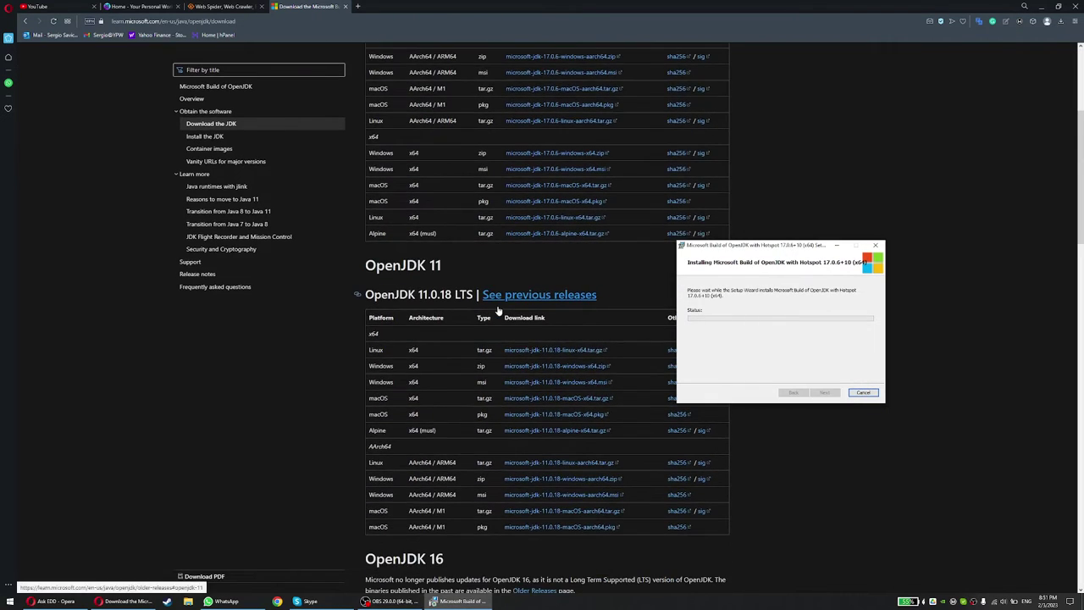
{"action": "scroll", "coordinate": [498, 311], "scroll_direction": "up", "scroll_amount": 3}
{"action": "left_click_drag", "start_coordinate": [779, 248], "coordinate": [697, 240]}
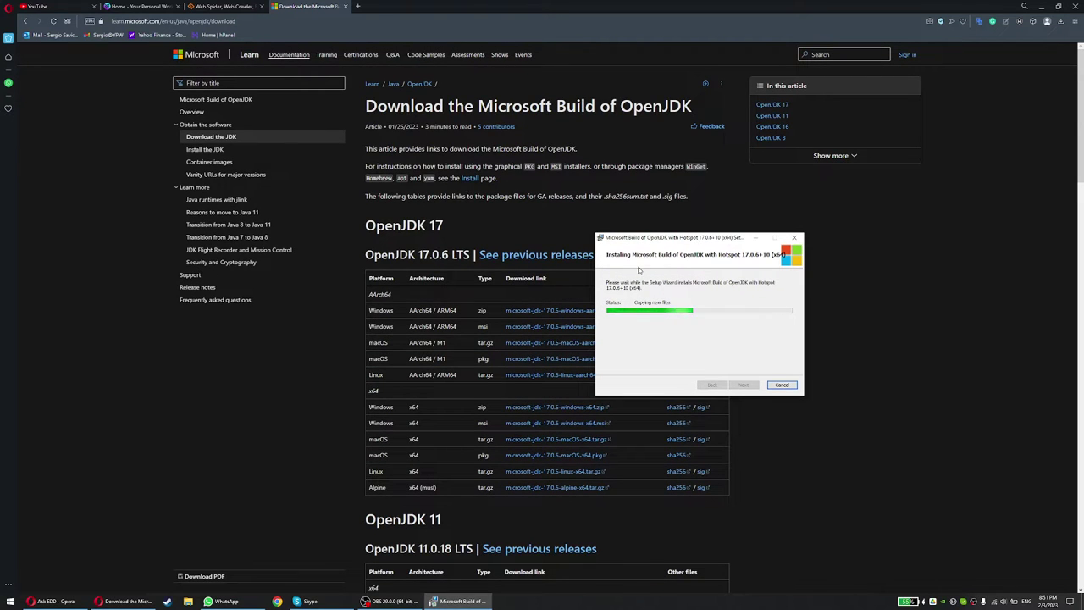
{"action": "left_click", "coordinate": [745, 386]}
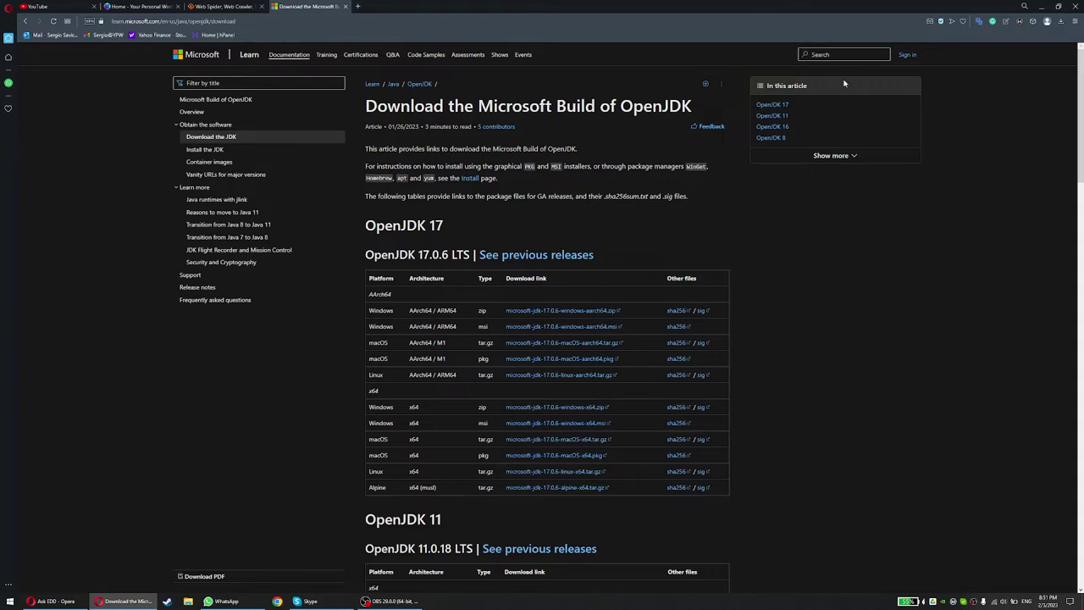
- Minimize the browser and open the properties of GITSTWebCrawler.jar on the desktop
{"action": "left_click", "coordinate": [1041, 6]}
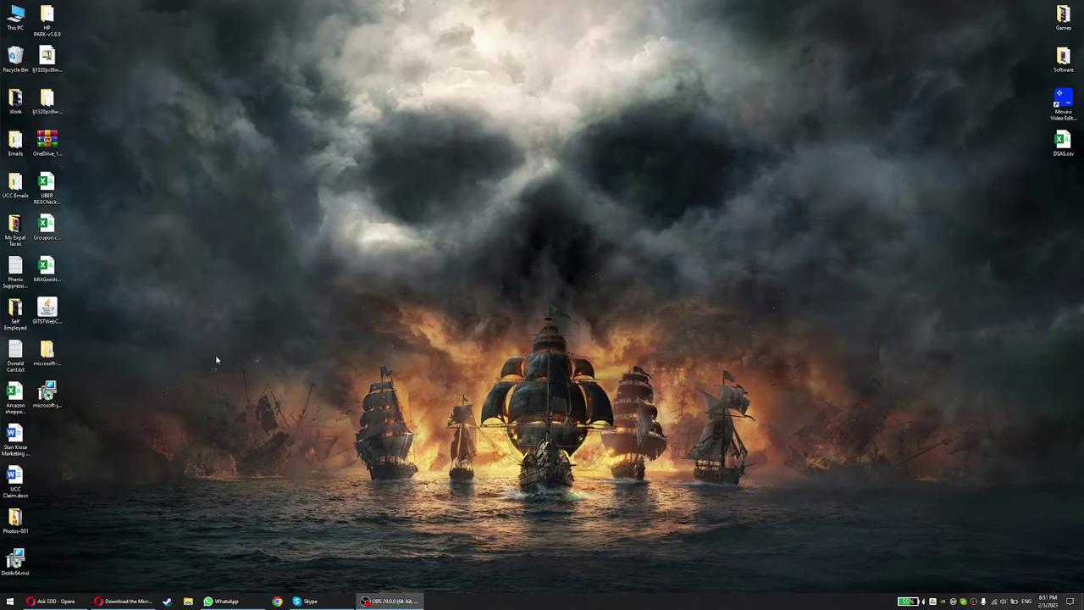
{"action": "left_click", "coordinate": [47, 310]}
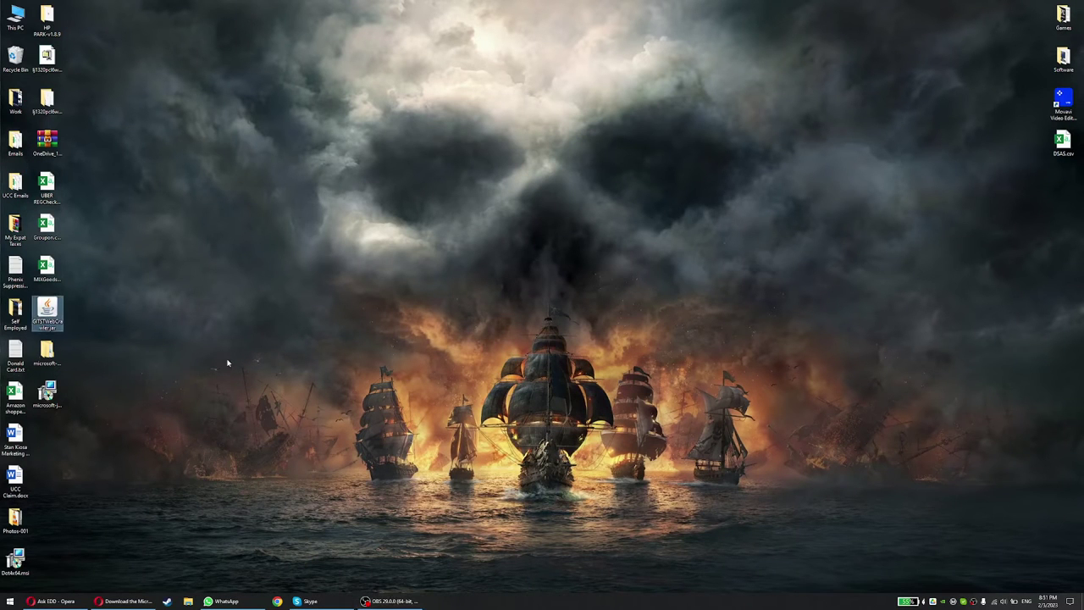
{"action": "right_click", "coordinate": [49, 313]}
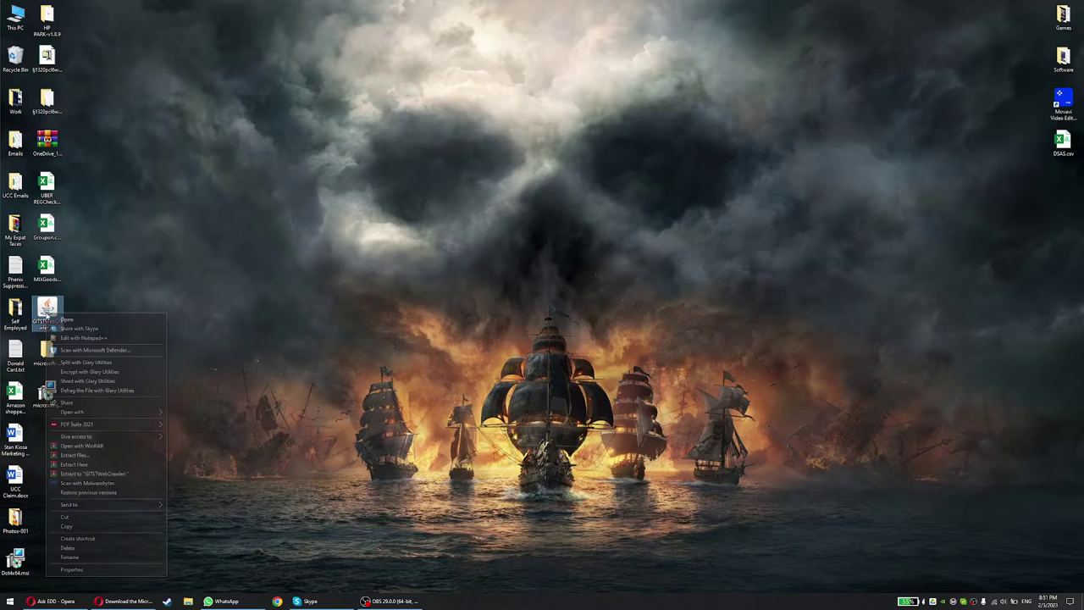
{"action": "left_click", "coordinate": [104, 569]}
{"action": "left_click_drag", "start_coordinate": [127, 320], "coordinate": [335, 231]}
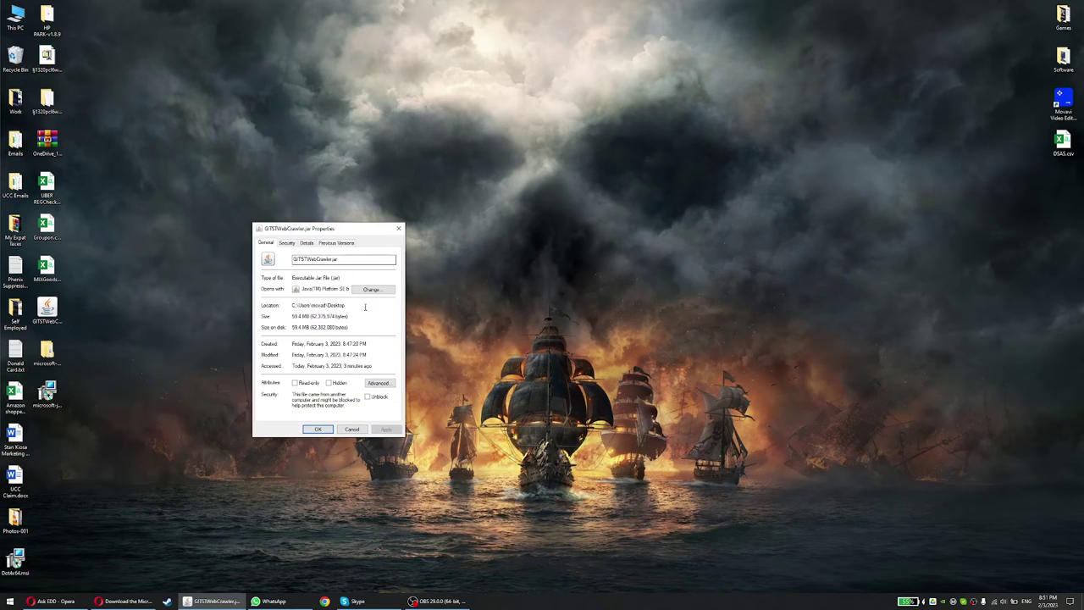
- Set .jar files to open with OpenJDK Platform binary and confirm the file properties
{"action": "left_click", "coordinate": [373, 290]}
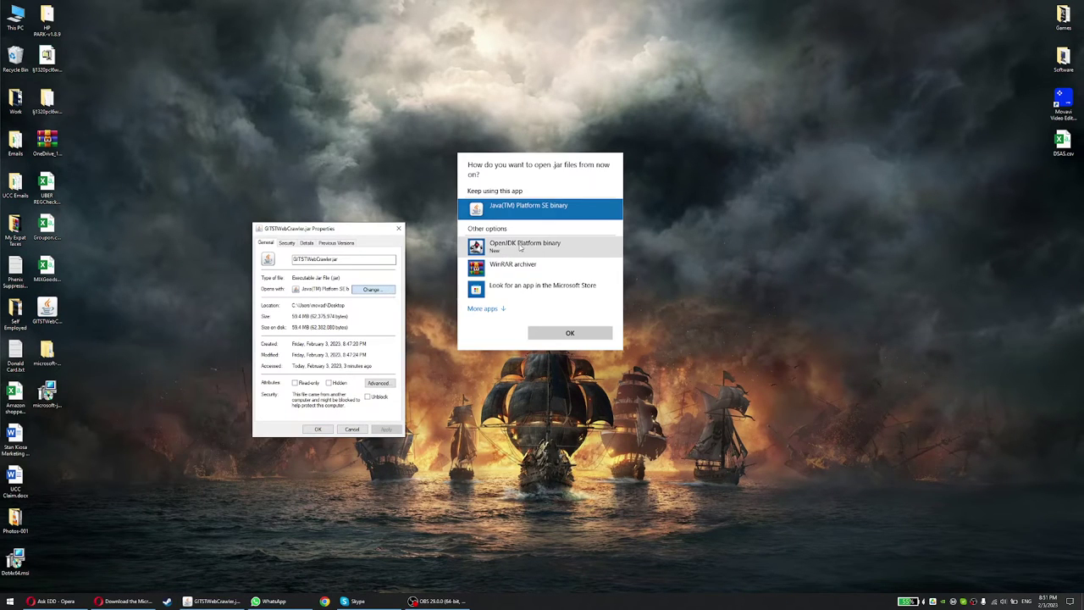
{"action": "left_click", "coordinate": [521, 247]}
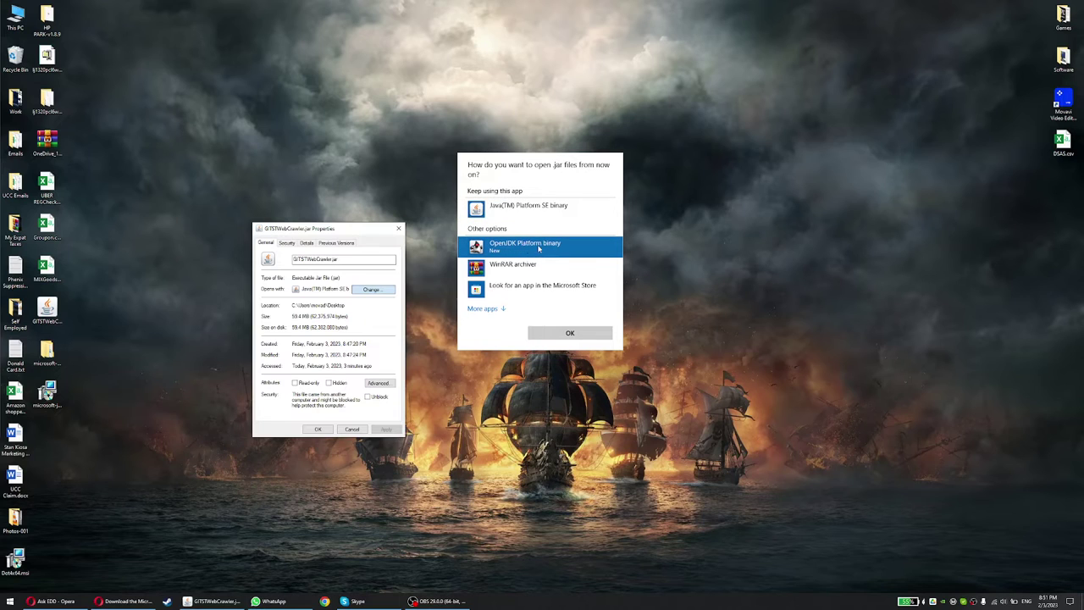
{"action": "left_click", "coordinate": [492, 210]}
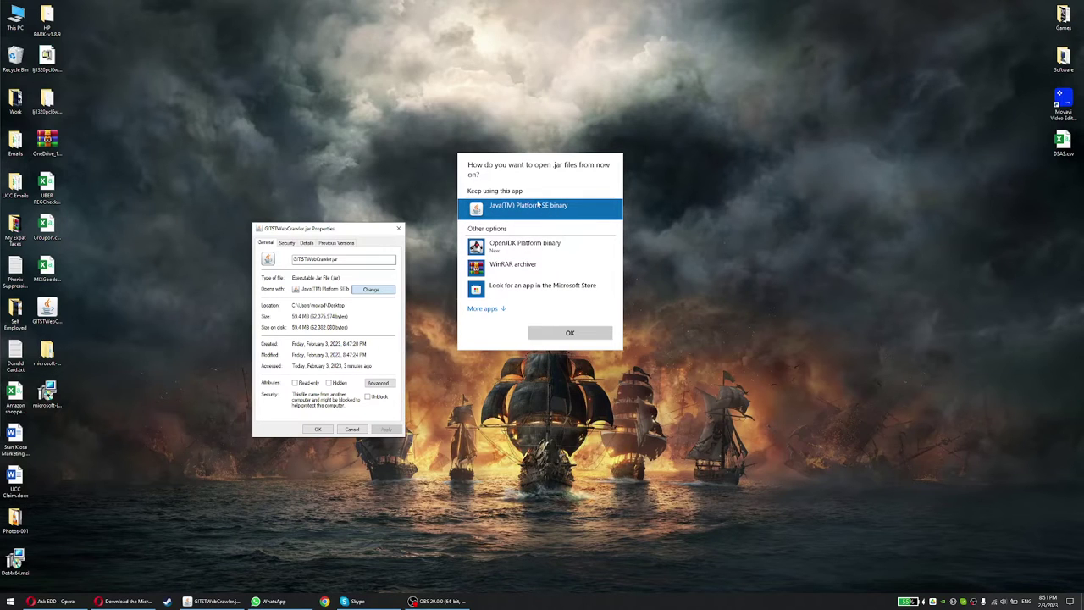
{"action": "left_click", "coordinate": [520, 241]}
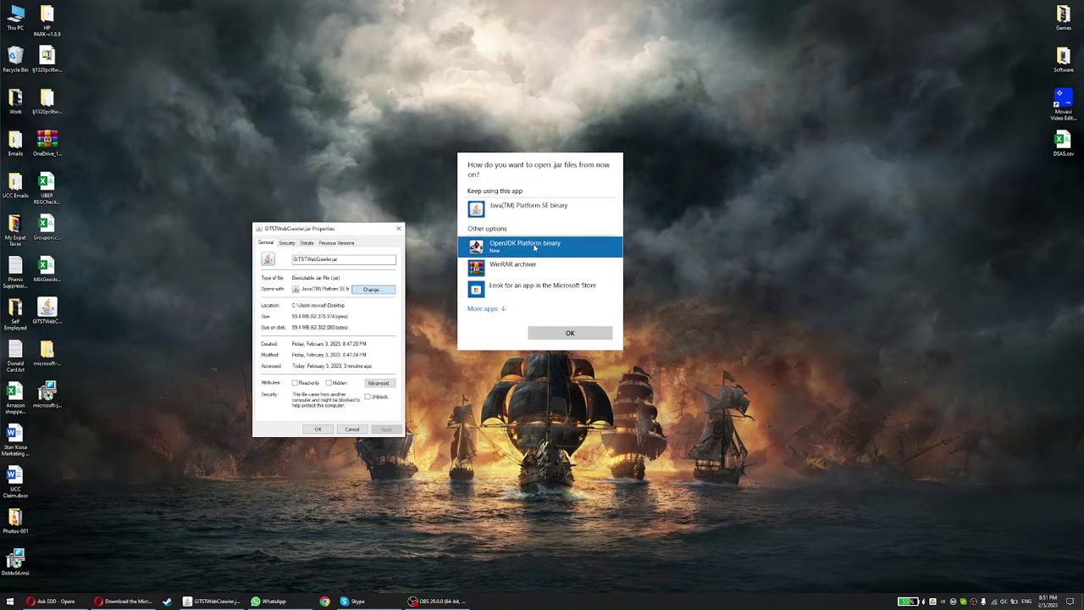
{"action": "left_click", "coordinate": [570, 332]}
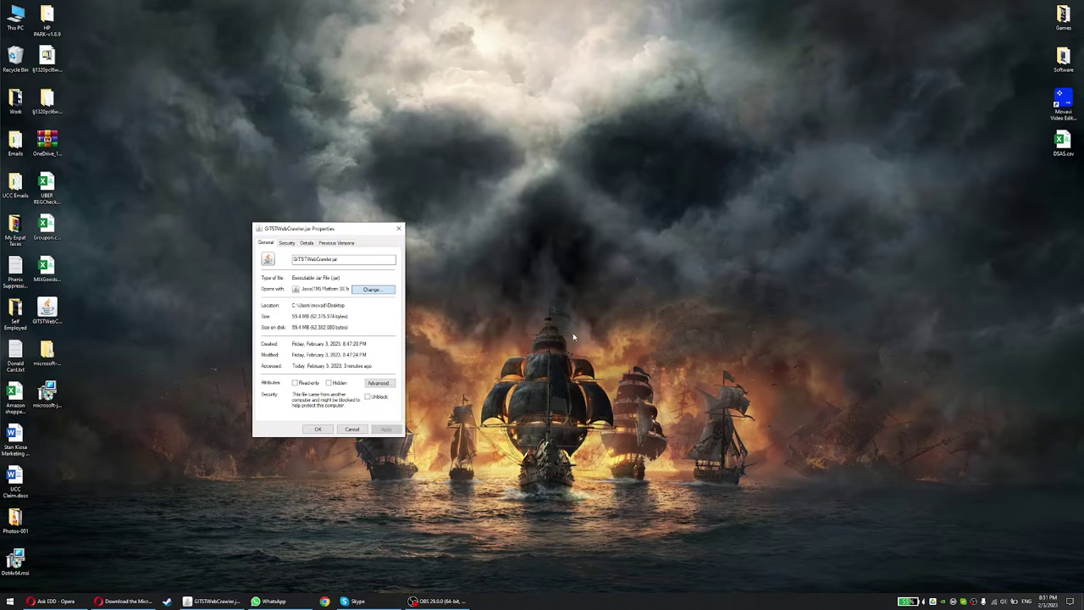
{"action": "left_click", "coordinate": [317, 430]}
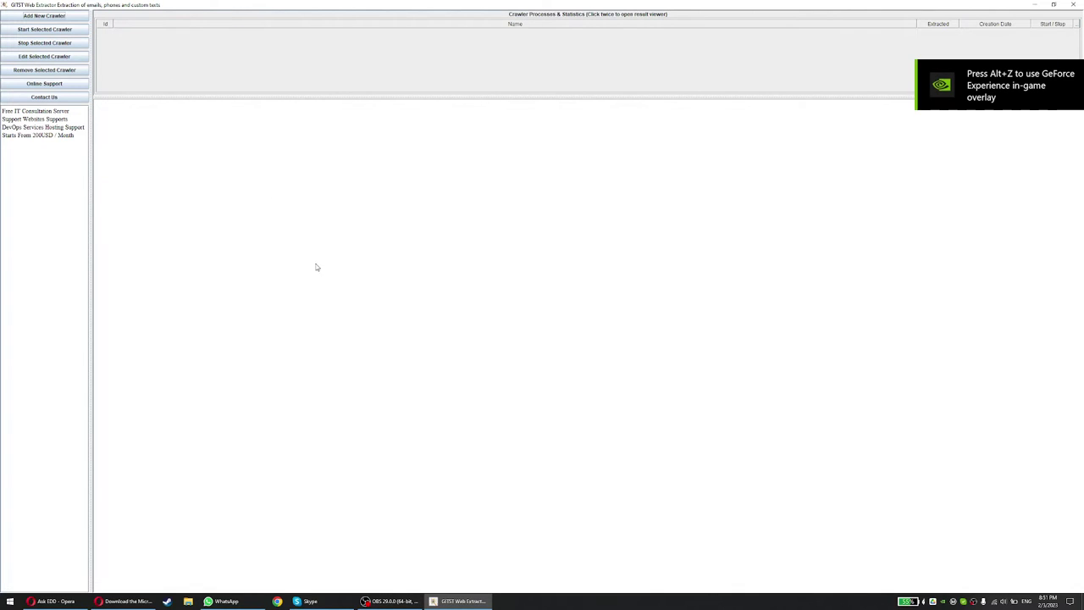
- Switch to the Opera browser and search the web for "business directory uk"
{"action": "left_click", "coordinate": [122, 601]}
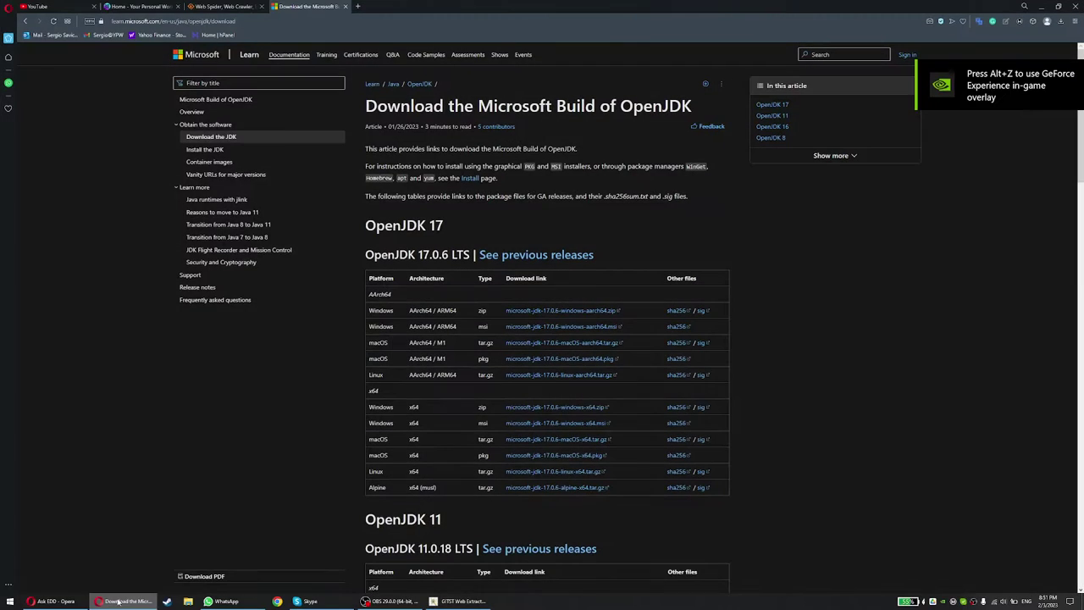
{"action": "left_click", "coordinate": [275, 21]}
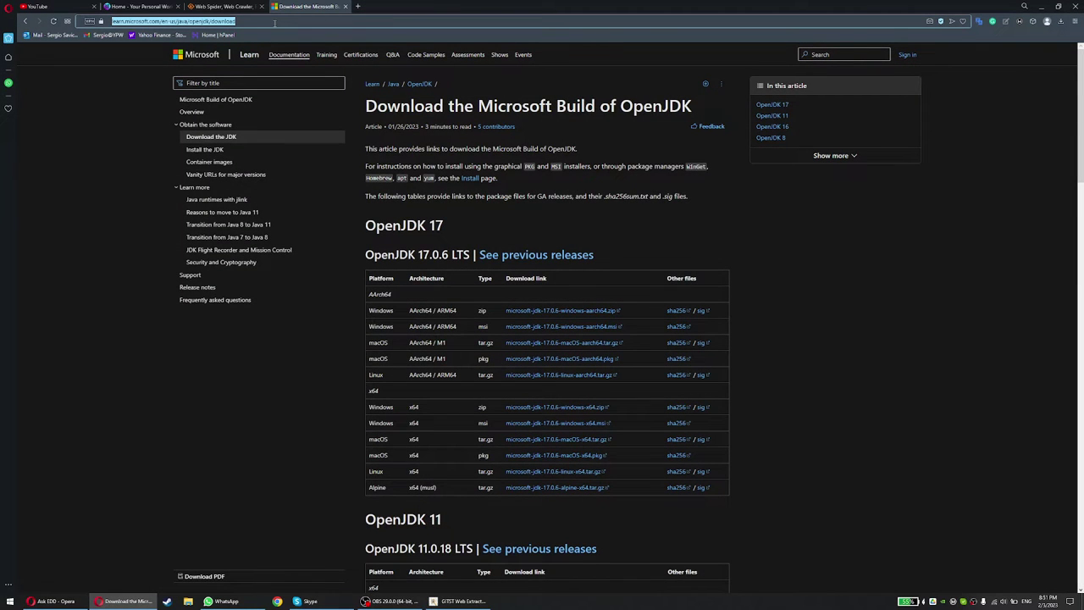
{"action": "type", "text": "busine"}
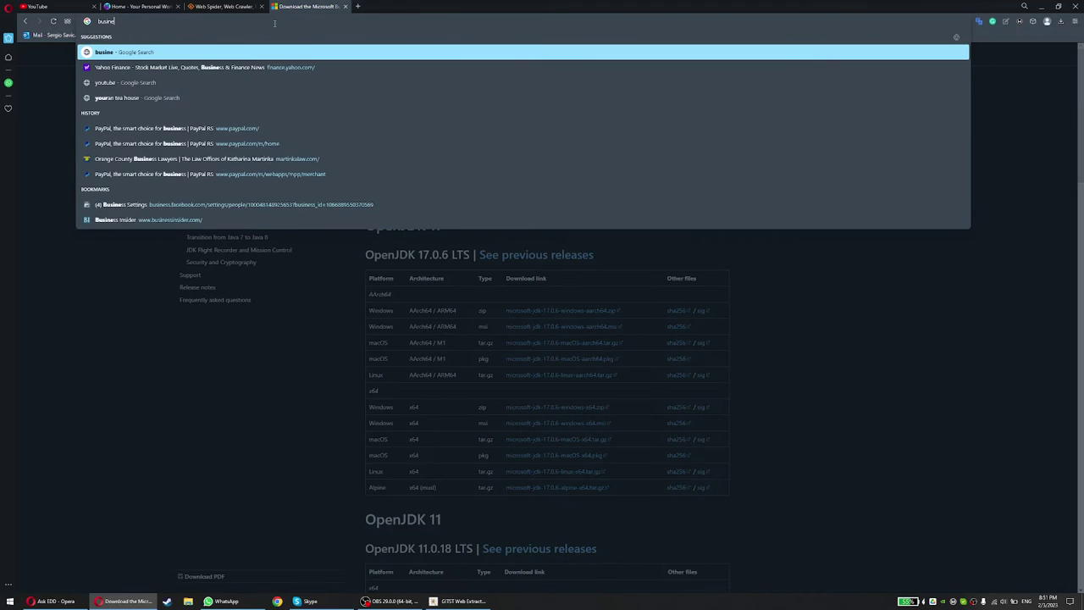
{"action": "type", "text": "ss directory"}
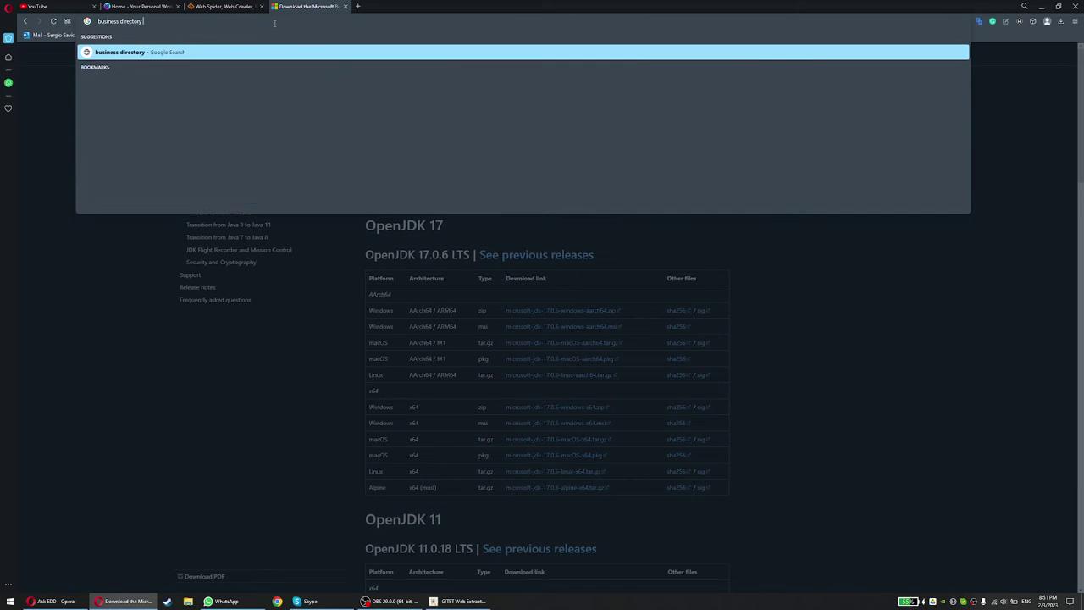
{"action": "type", "text": " uk"}
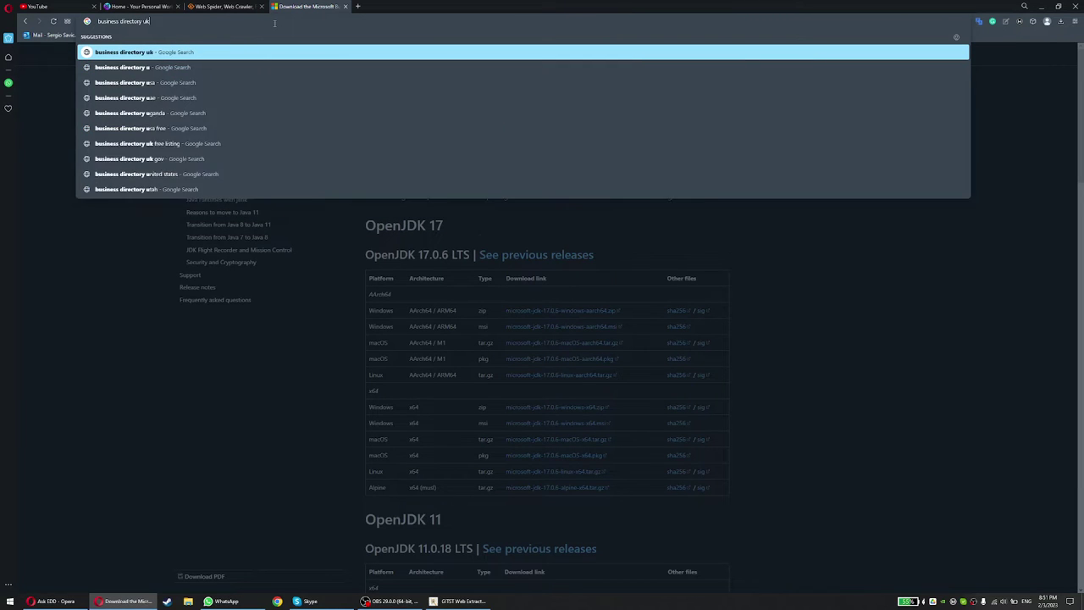
{"action": "key", "text": "Return"}
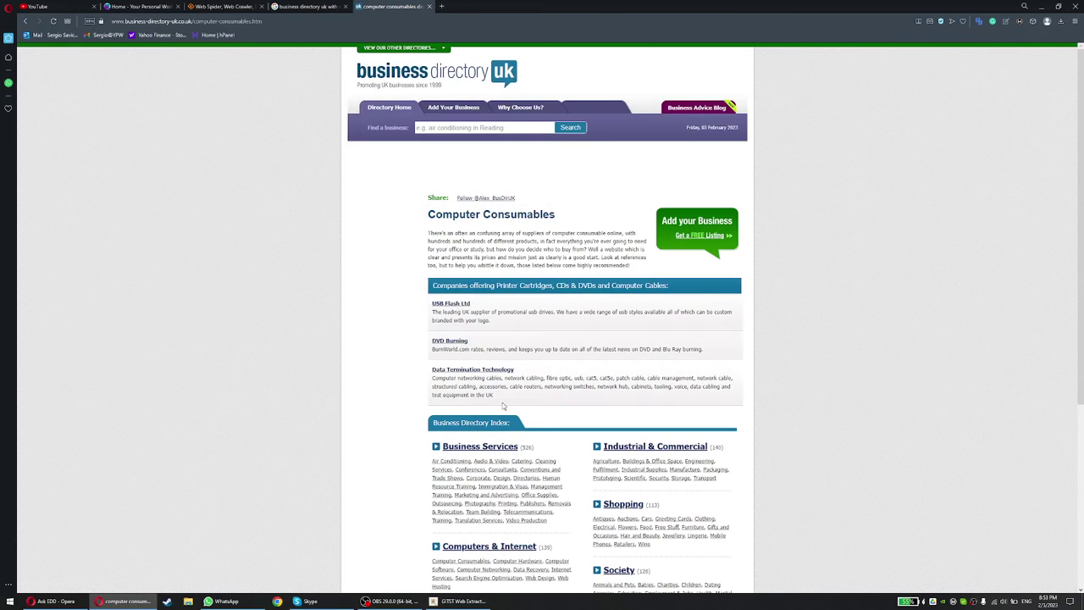
- Browse the directory's Home and Garden category and view the LoveHomeStyle listing's website, closing it when finished
{"action": "scroll", "coordinate": [503, 406], "scroll_direction": "down", "scroll_amount": 3}
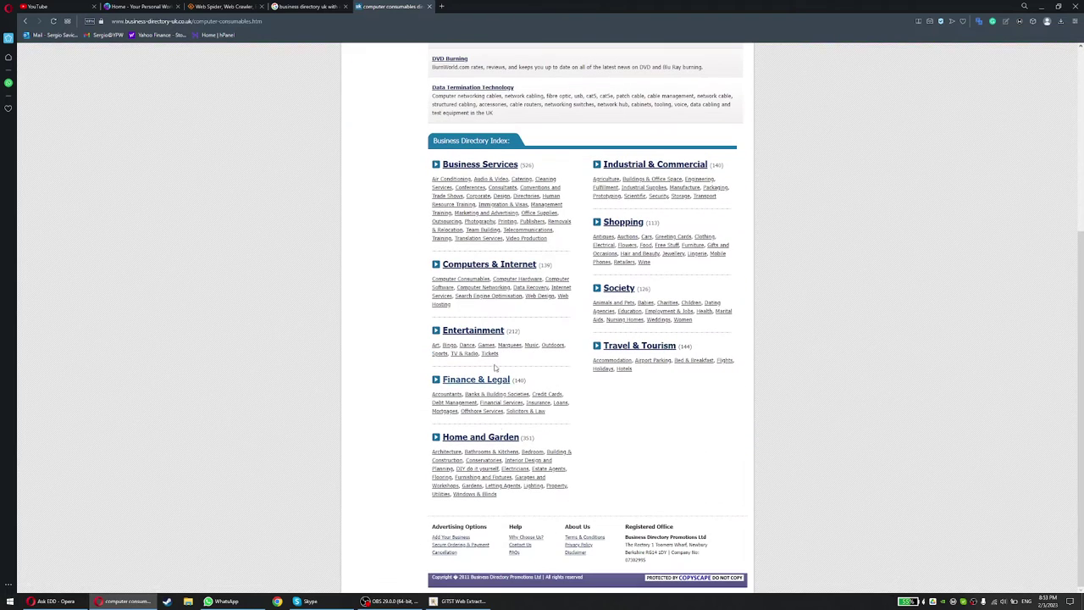
{"action": "left_click", "coordinate": [498, 434]}
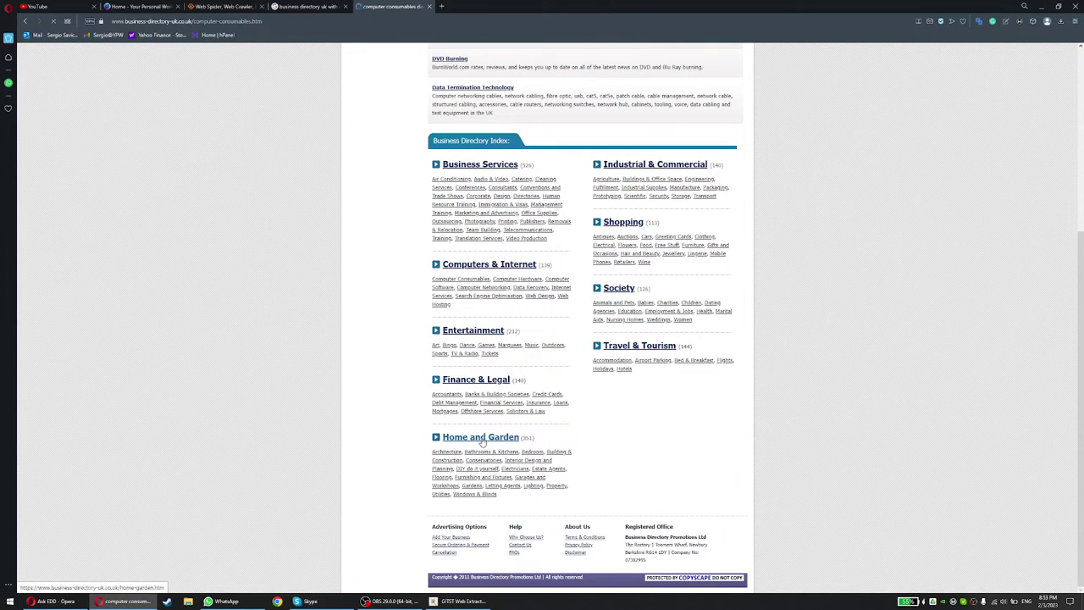
{"action": "scroll", "coordinate": [492, 351], "scroll_direction": "down", "scroll_amount": 3}
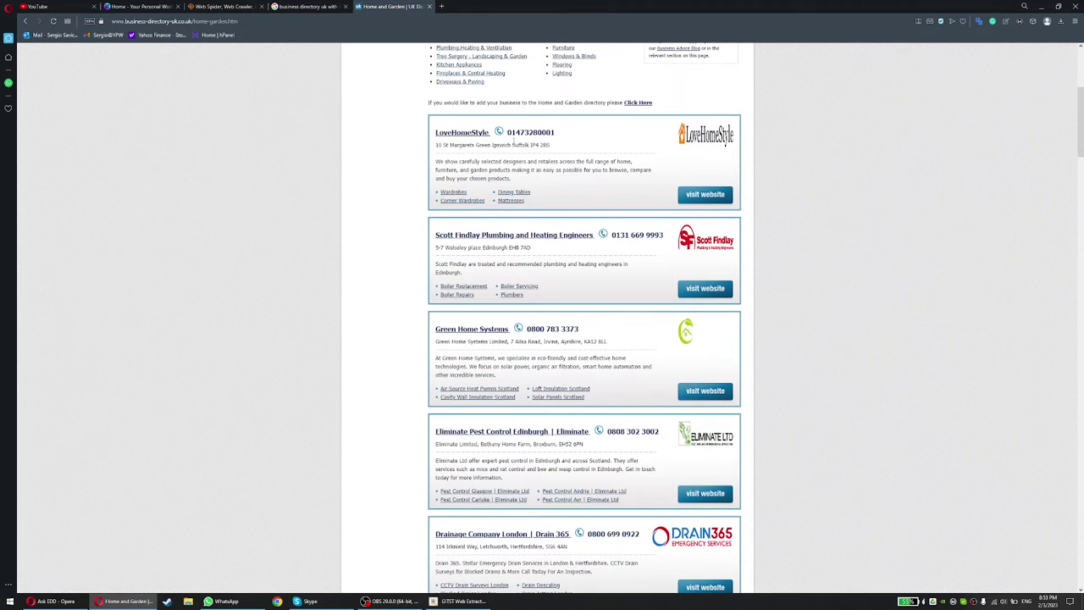
{"action": "left_click", "coordinate": [686, 200]}
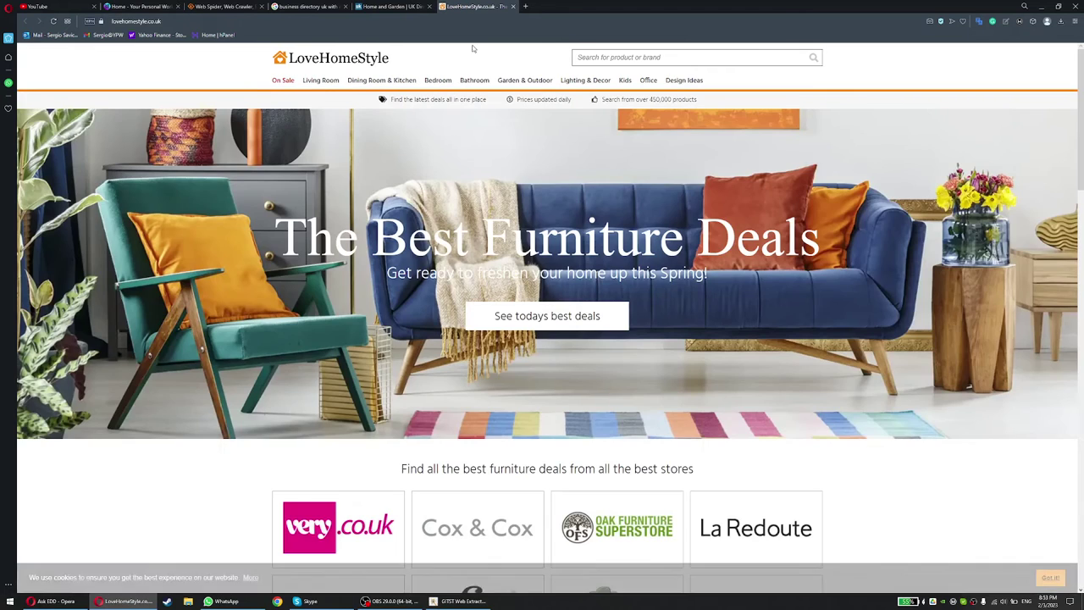
{"action": "key", "text": "ctrl+w"}
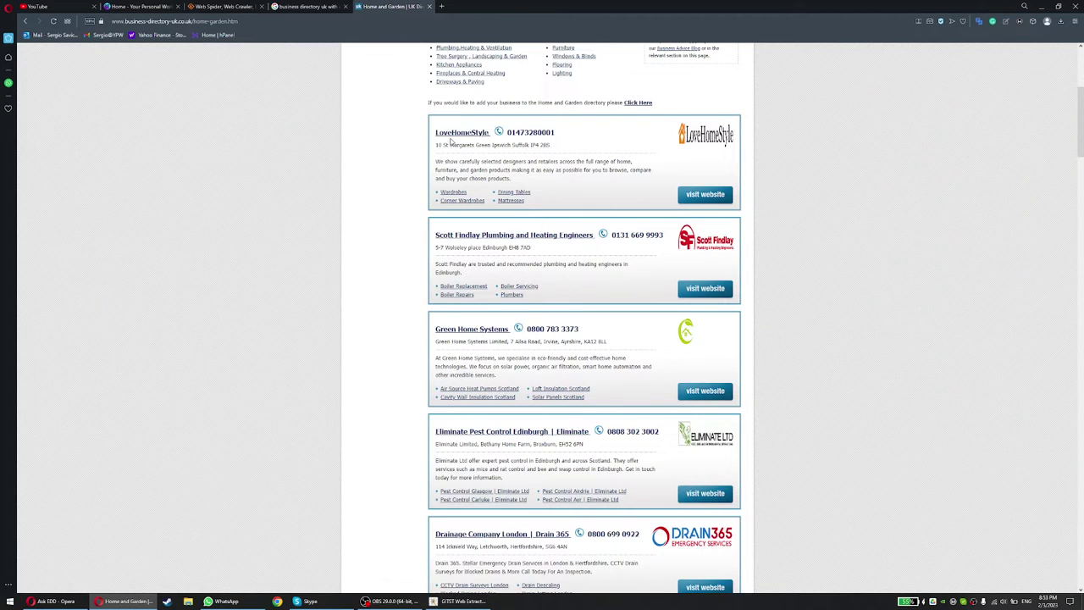
{"action": "left_click", "coordinate": [458, 133]}
{"action": "scroll", "coordinate": [509, 297], "scroll_direction": "down", "scroll_amount": 5}
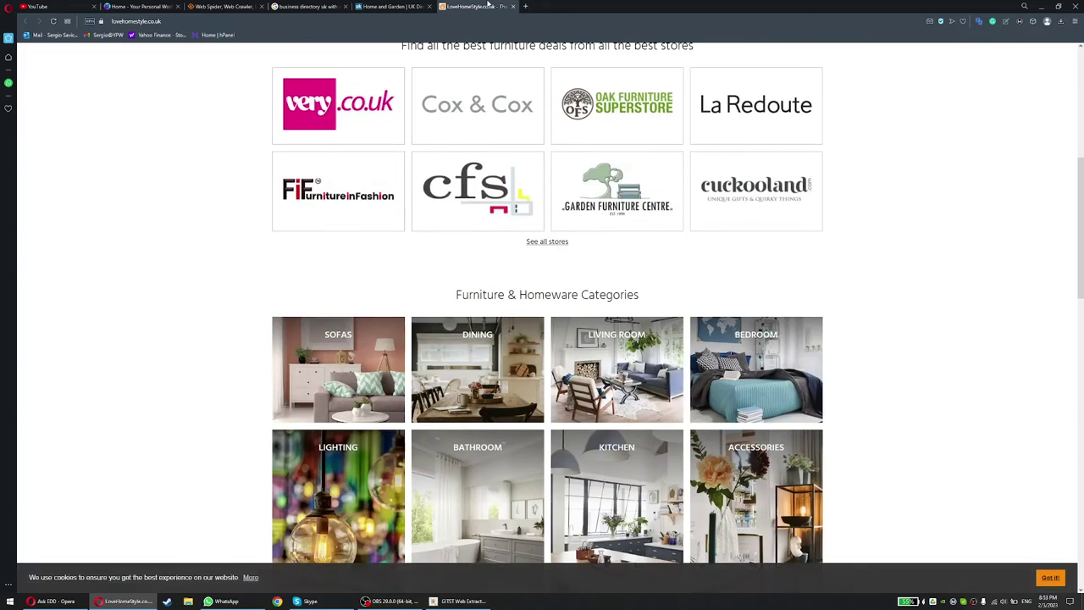
{"action": "key", "text": "ctrl+w"}
{"action": "scroll", "coordinate": [510, 256], "scroll_direction": "up", "scroll_amount": 5}
{"action": "left_click", "coordinate": [203, 20]}
{"action": "key", "text": "BackSpace"}
{"action": "key", "text": "BackSpace"}
{"action": "key", "text": "BackSpace"}
{"action": "key", "text": "BackSpace"}
{"action": "key", "text": "BackSpace"}
{"action": "key", "text": "BackSpace"}
{"action": "key", "text": "BackSpace"}
{"action": "key", "text": "BackSpace"}
{"action": "key", "text": "BackSpace"}
{"action": "key", "text": "BackSpace"}
{"action": "key", "text": "BackSpace"}
{"action": "key", "text": "BackSpace"}
{"action": "key", "text": "BackSpace"}
{"action": "key", "text": "BackSpace"}
{"action": "key", "text": "BackSpace"}
{"action": "key", "text": "BackSpace"}
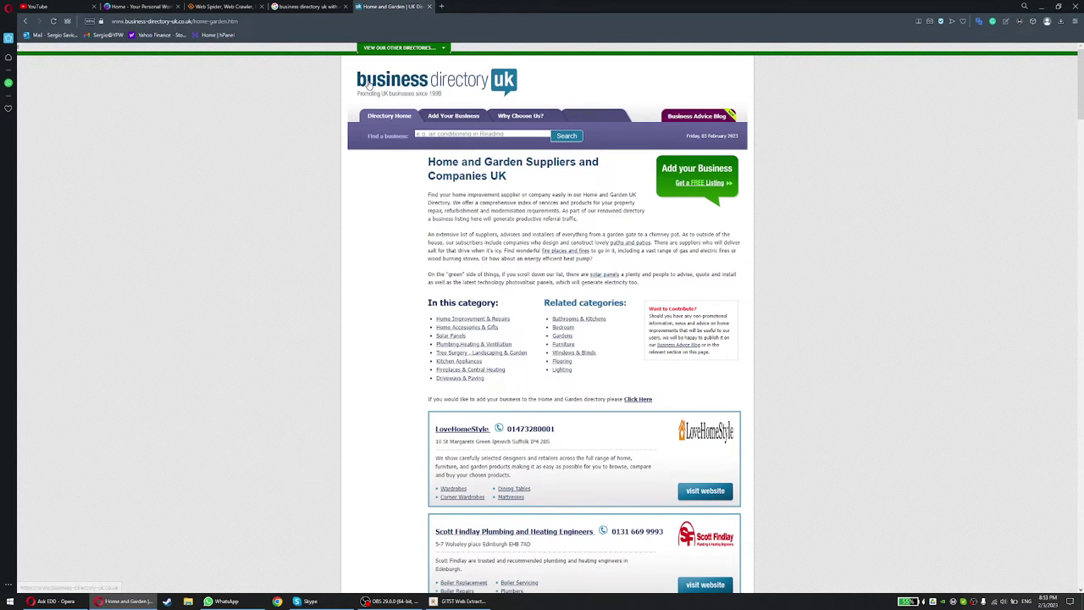
{"action": "key", "text": "Return"}
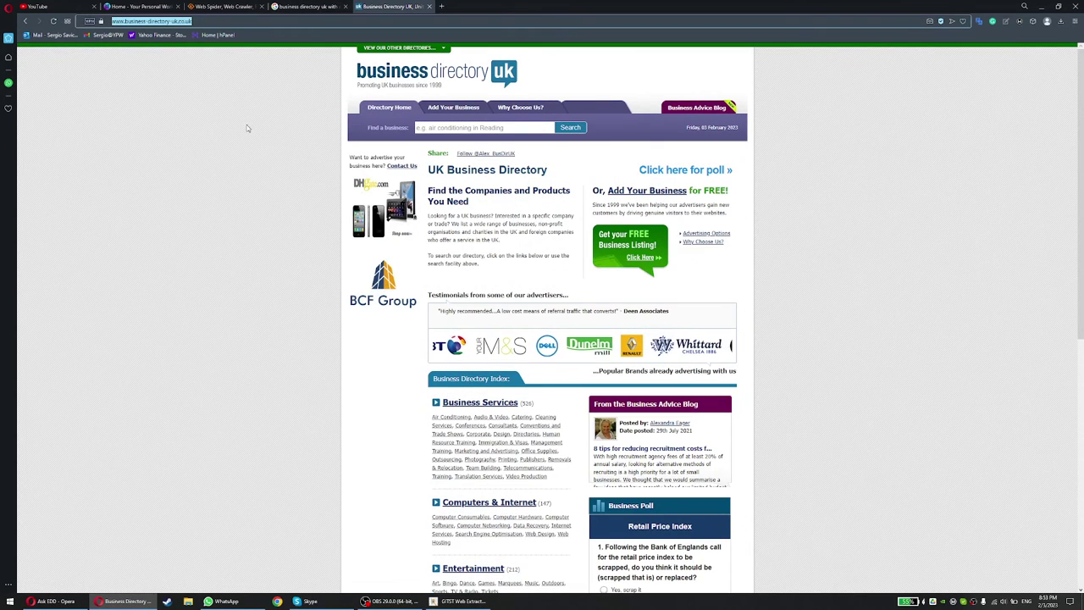
{"action": "left_click", "coordinate": [462, 601]}
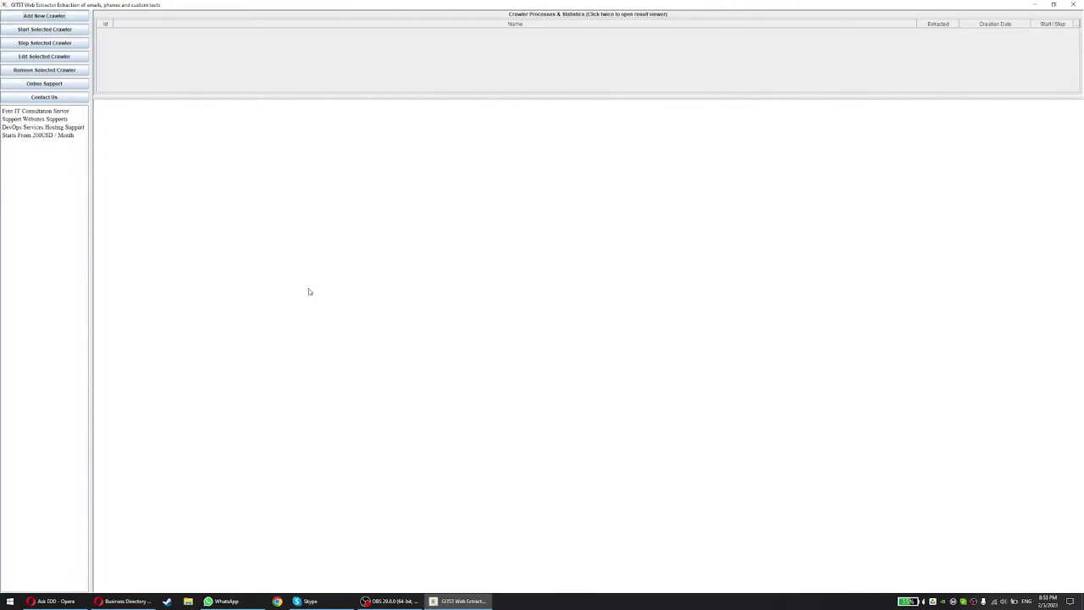
{"action": "left_click", "coordinate": [44, 15]}
{"action": "left_click_drag", "start_coordinate": [122, 7], "coordinate": [206, 45]}
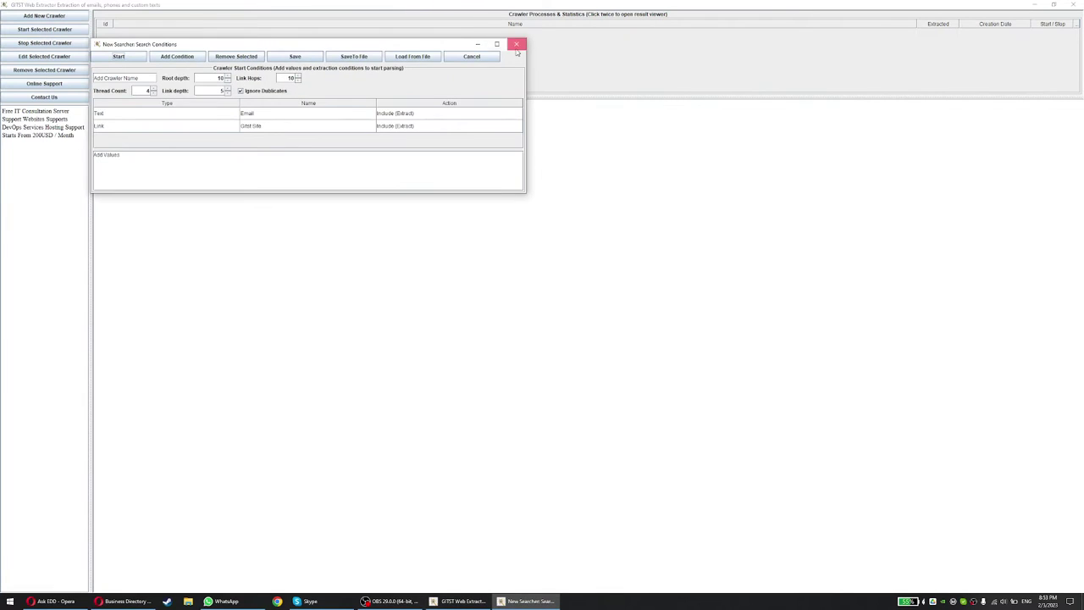
{"action": "left_click", "coordinate": [516, 43]}
- Add a new crawler and name it "UK business"
{"action": "left_click", "coordinate": [36, 14]}
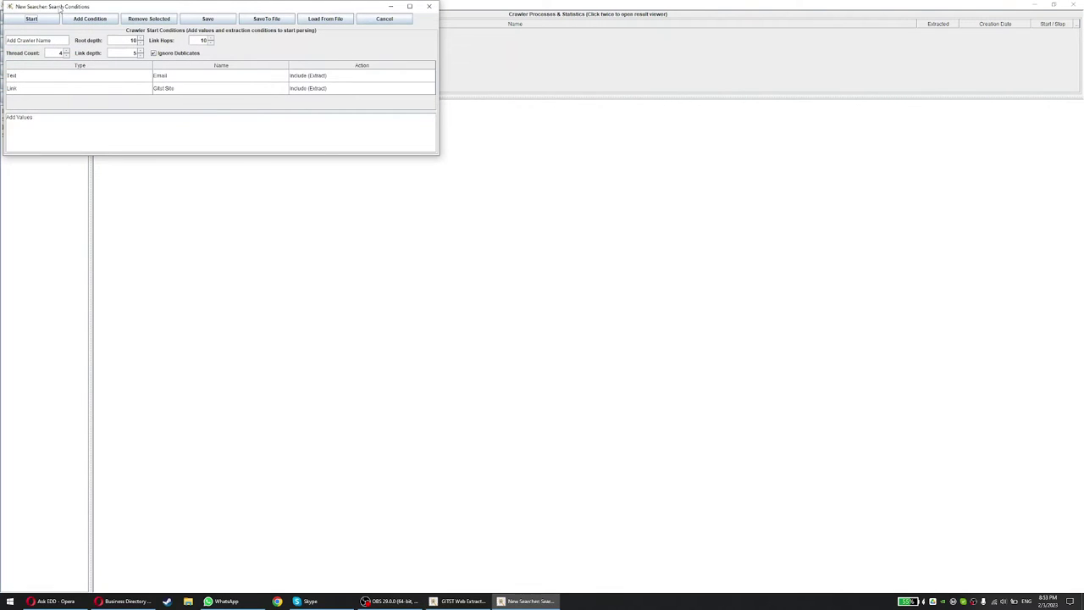
{"action": "left_click_drag", "start_coordinate": [85, 6], "coordinate": [258, 121]}
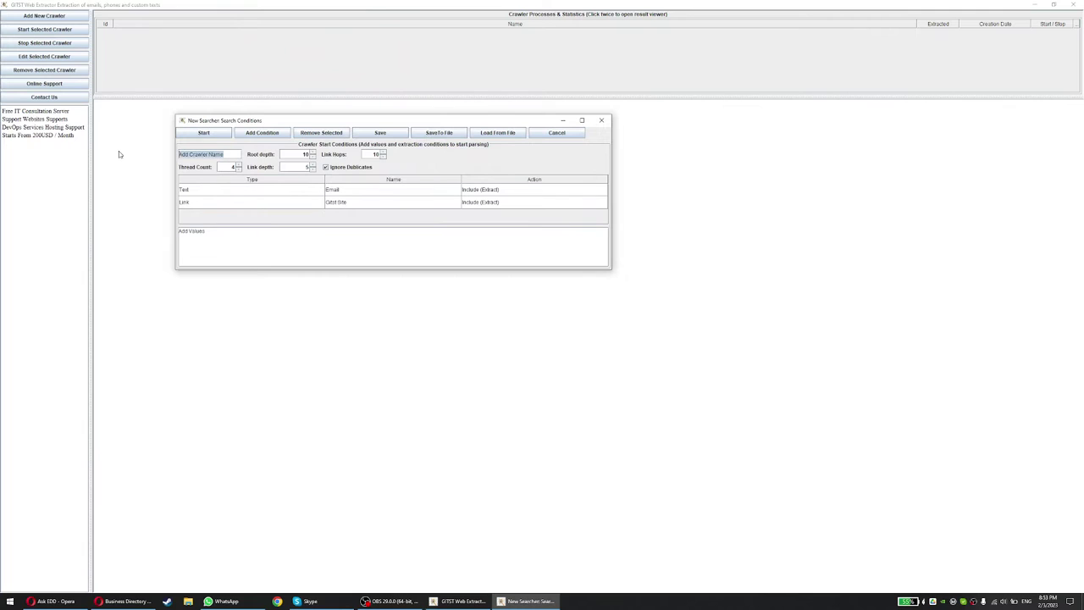
{"action": "type", "text": "UK business"}
{"action": "left_click", "coordinate": [209, 205]}
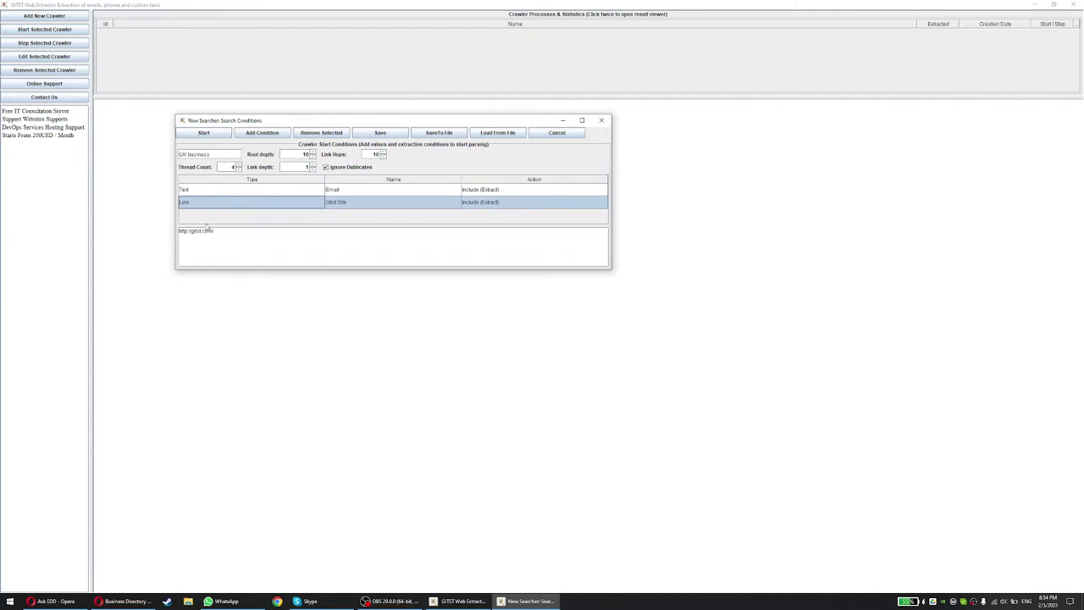
{"action": "left_click", "coordinate": [274, 245]}
{"action": "key", "text": "ctrl+a"}
{"action": "type", "text": "https://www.business-directory-uk.co.uk"}
{"action": "key", "text": "ctrl+a"}
{"action": "left_click", "coordinate": [224, 235]}
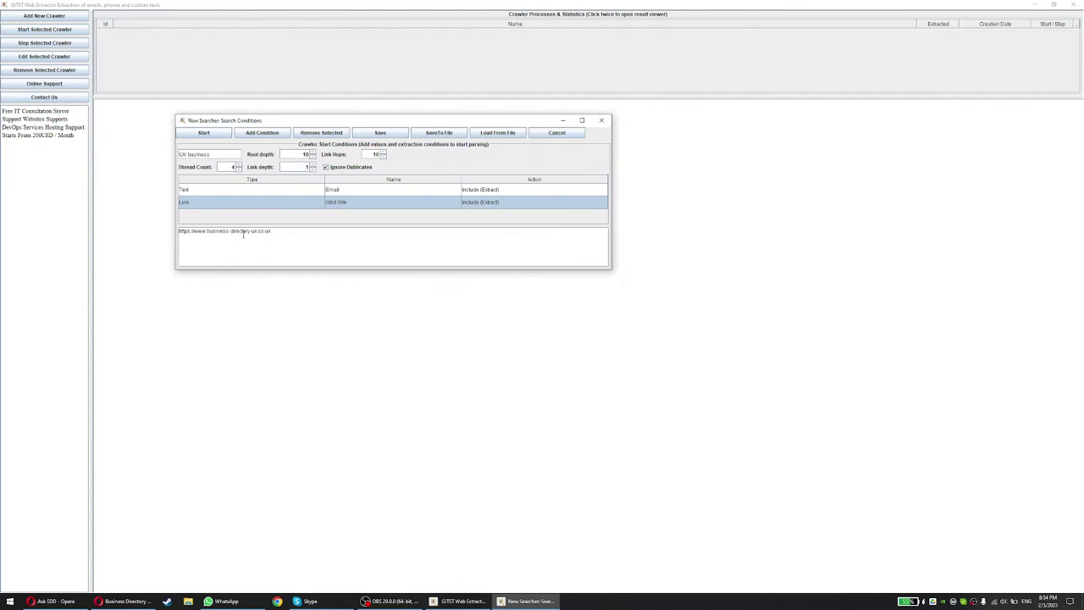
{"action": "double_click", "coordinate": [306, 154]}
{"action": "left_click", "coordinate": [202, 133]}
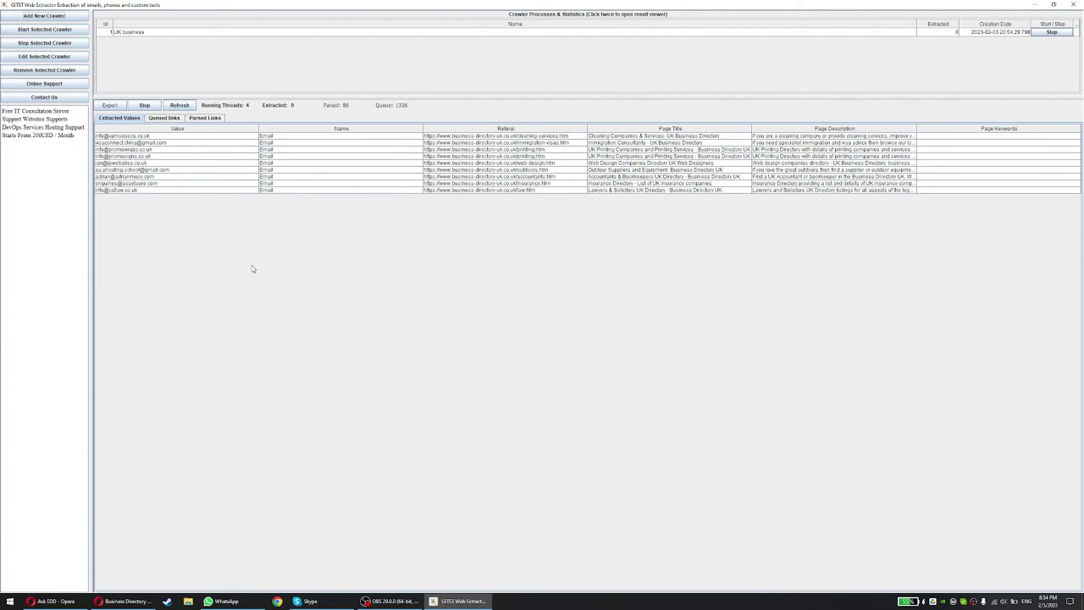
- Widen the Page Title, Page Description and Referral columns and examine the extracted emails with their source pages
{"action": "left_click_drag", "start_coordinate": [751, 128], "coordinate": [765, 128]}
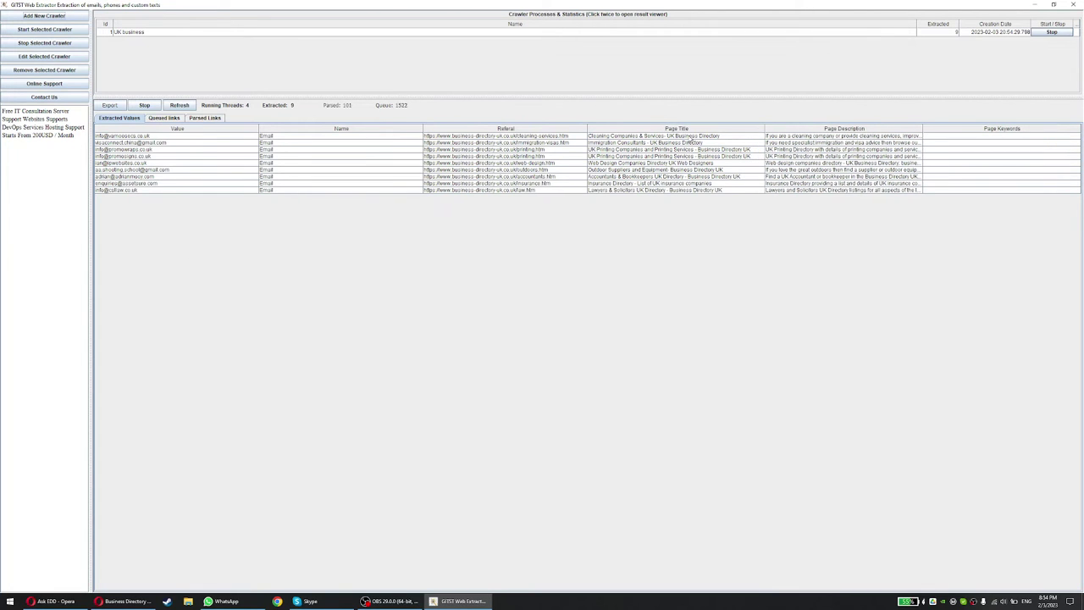
{"action": "left_click", "coordinate": [700, 192]}
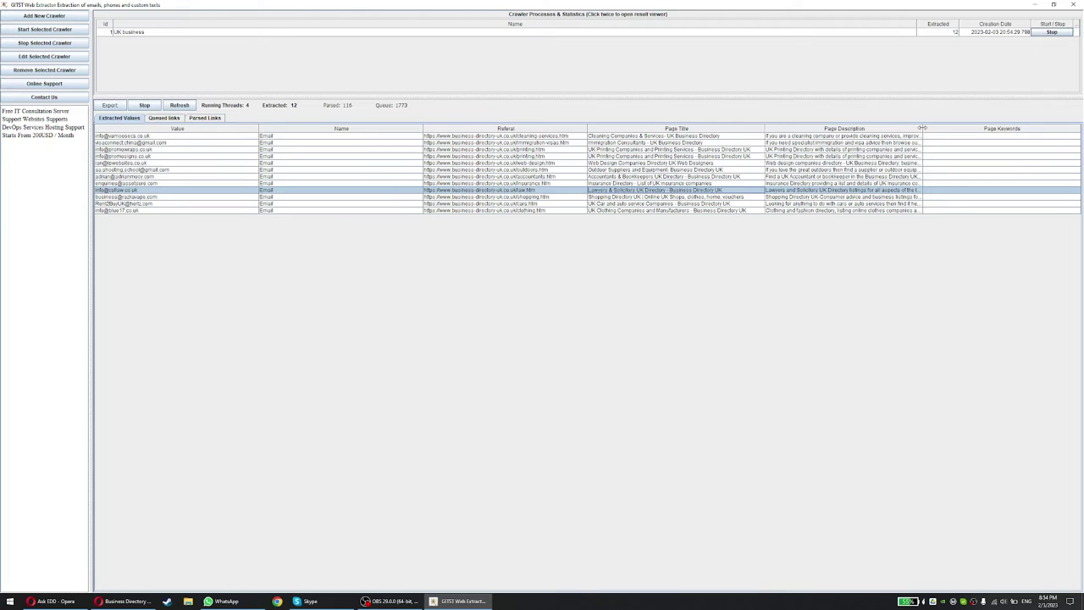
{"action": "left_click_drag", "start_coordinate": [924, 128], "coordinate": [991, 128]}
{"action": "left_click", "coordinate": [890, 151]}
{"action": "left_click_drag", "start_coordinate": [889, 155], "coordinate": [888, 198]}
{"action": "left_click", "coordinate": [866, 192]}
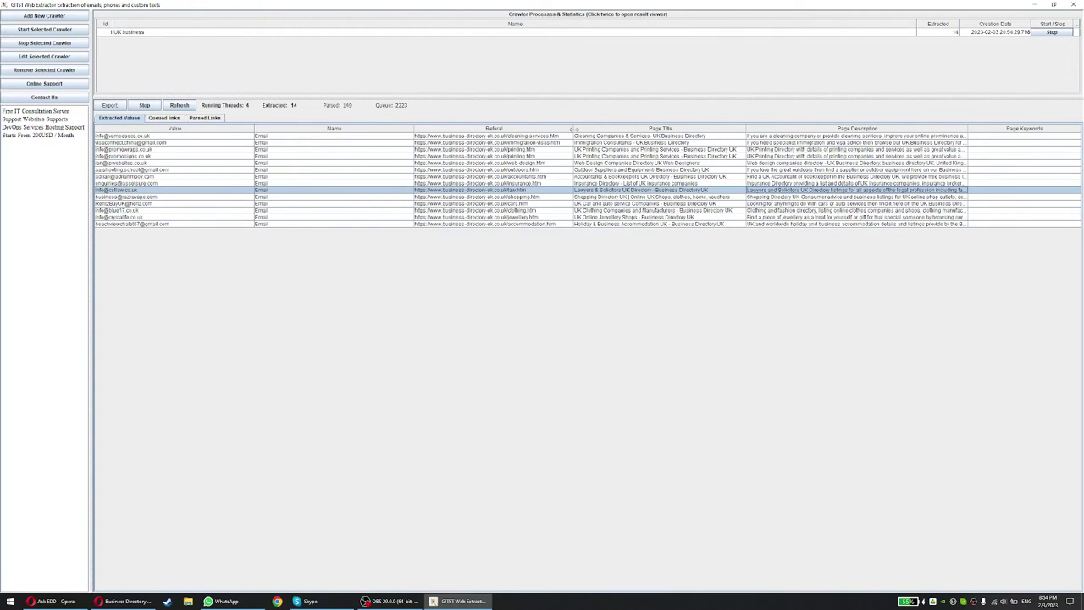
{"action": "left_click_drag", "start_coordinate": [575, 128], "coordinate": [607, 130]}
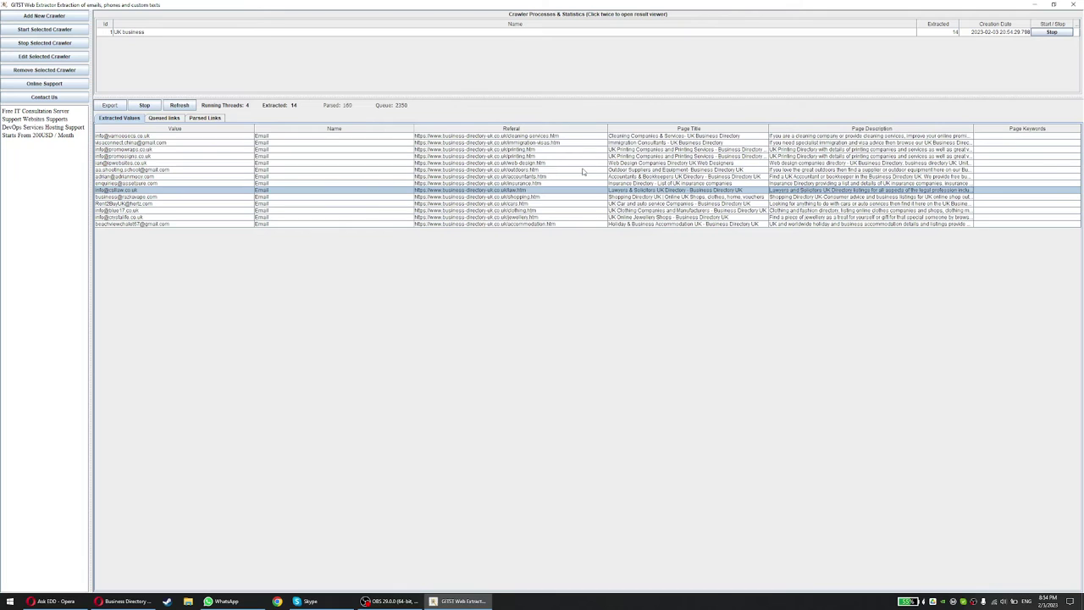
{"action": "left_click_drag", "start_coordinate": [549, 204], "coordinate": [542, 213]}
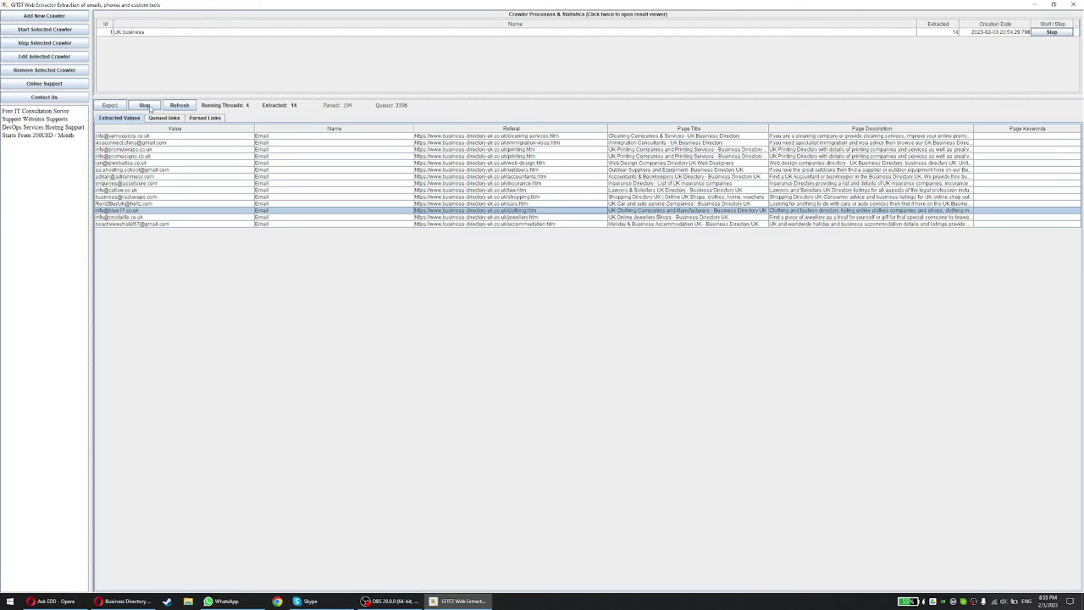
{"action": "left_click", "coordinate": [191, 195]}
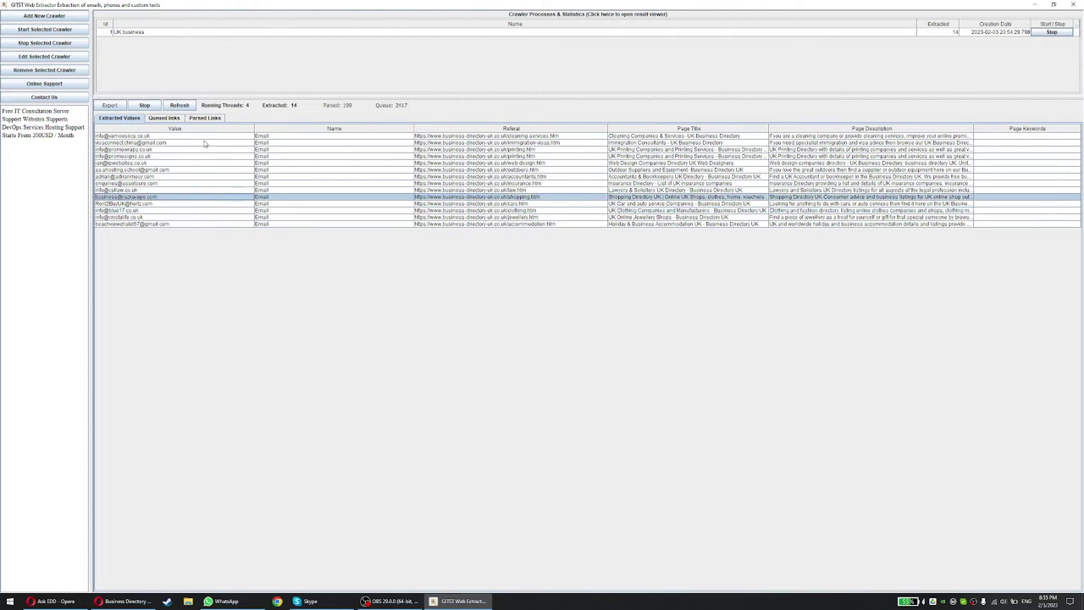
{"action": "left_click", "coordinate": [202, 138]}
- Stop the UK business crawler and export its extracted values to the Desktop as "UK data"
{"action": "left_click", "coordinate": [146, 105]}
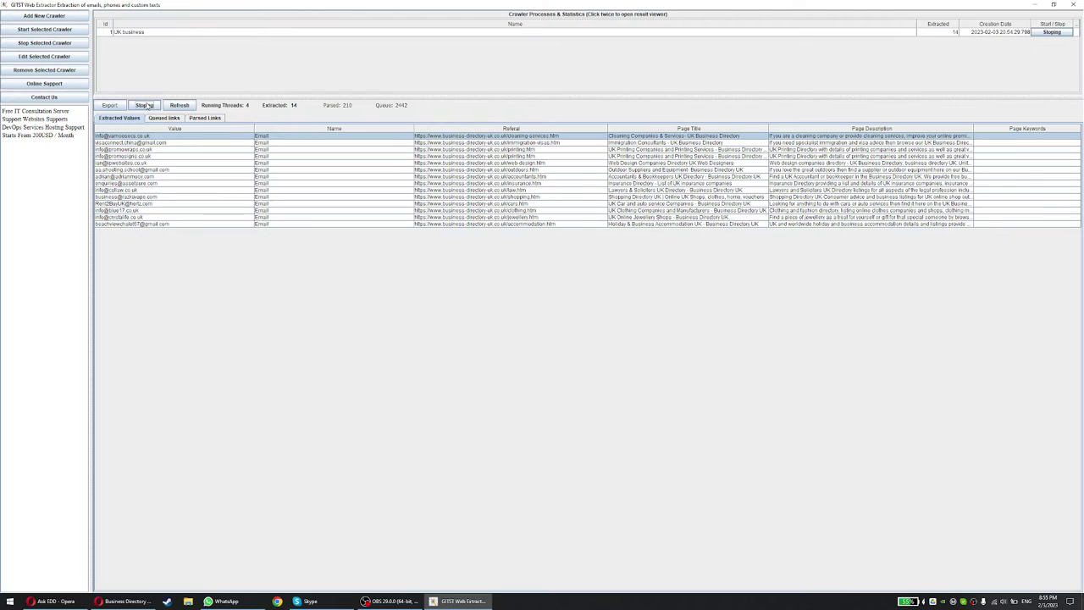
{"action": "left_click", "coordinate": [113, 105]}
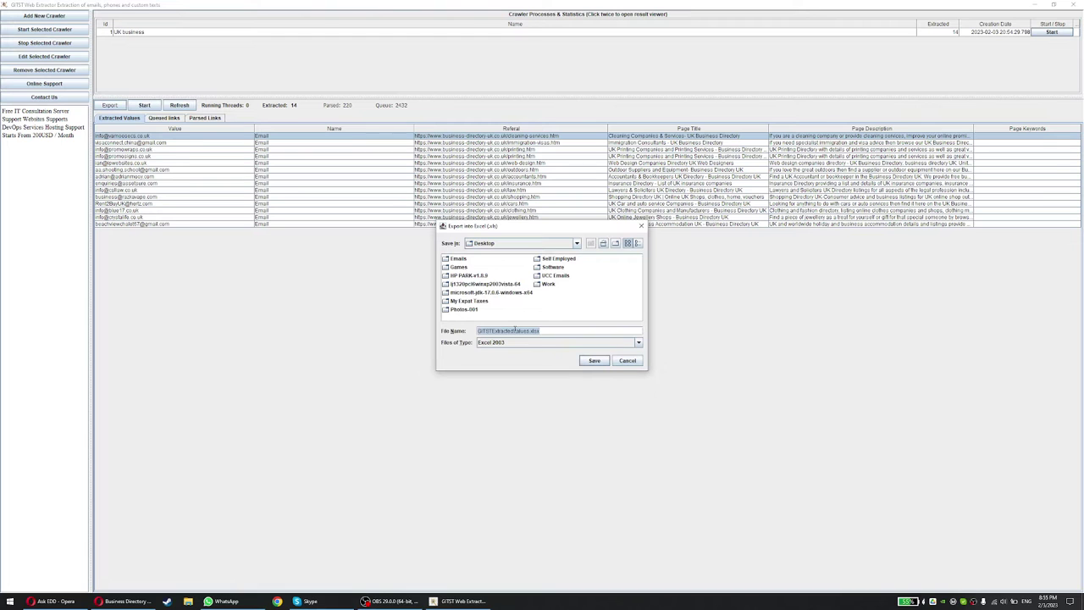
{"action": "type", "text": "UK dat"}
{"action": "key", "text": "Return"}
- Check the desktop for the exported file and return to GITST Web Extractor
{"action": "left_click", "coordinate": [449, 602]}
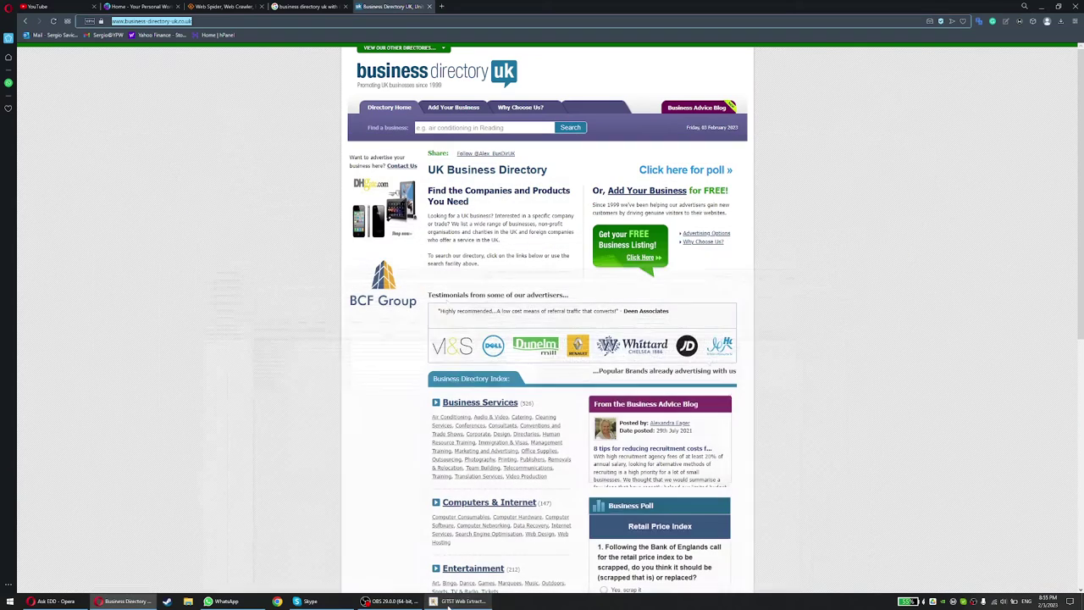
{"action": "key", "text": "super+d"}
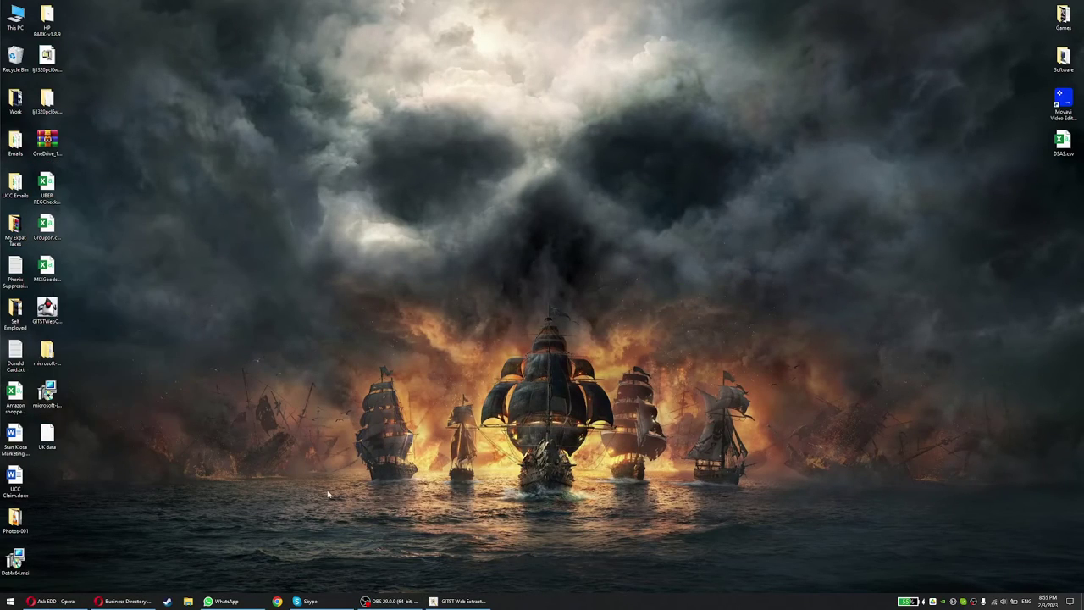
{"action": "left_click", "coordinate": [458, 602]}
- Export the extracted values again to the Desktop as "UK data.xlsx", keeping the extension, and minimize the extractor window
{"action": "left_click", "coordinate": [109, 105]}
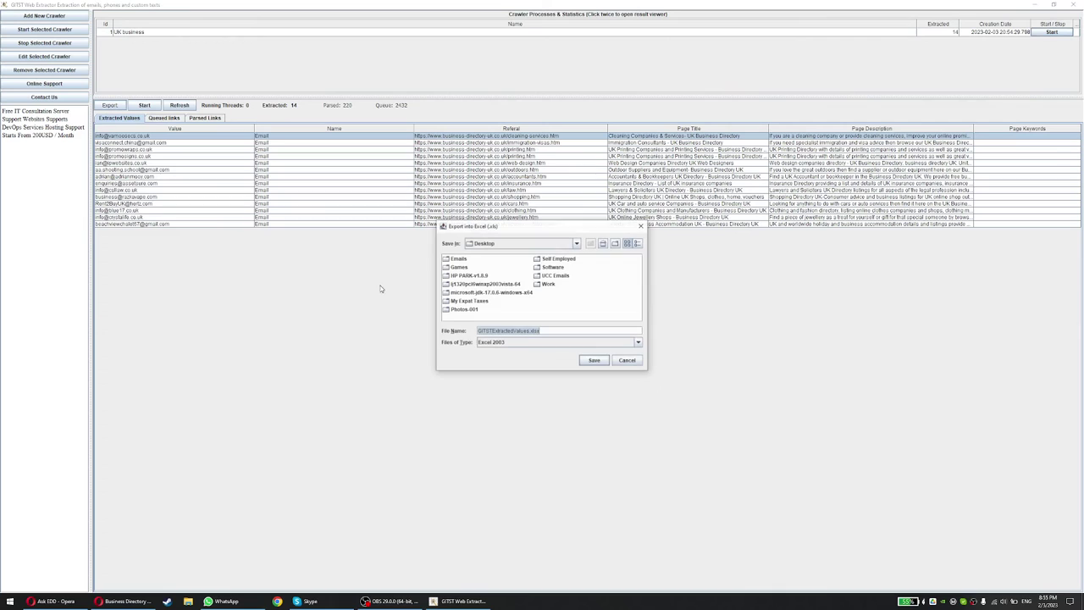
{"action": "left_click", "coordinate": [529, 331]}
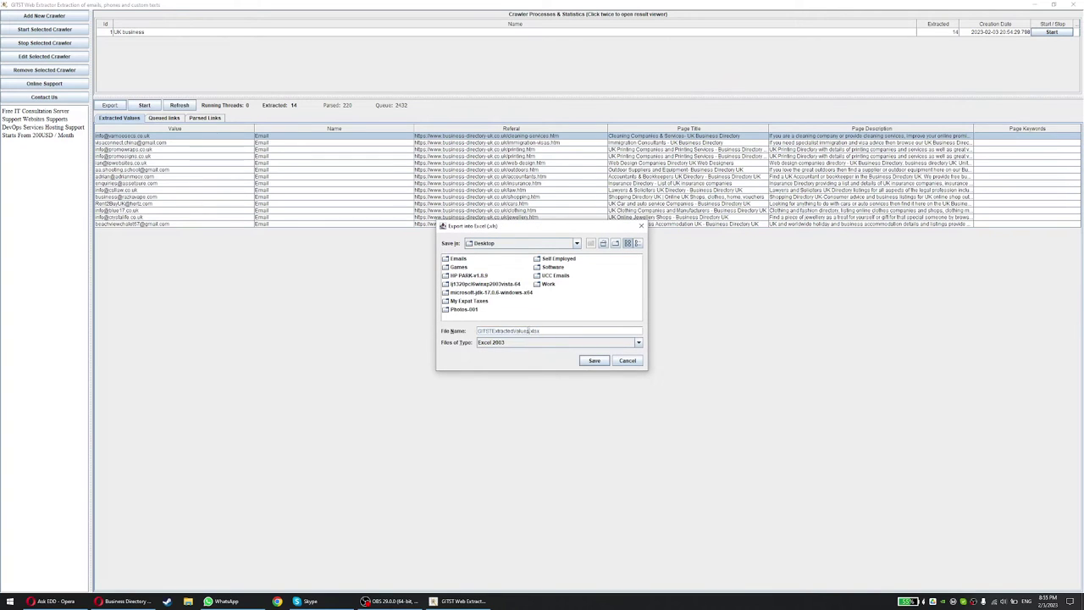
{"action": "left_click_drag", "start_coordinate": [527, 331], "coordinate": [428, 320]}
{"action": "type", "text": "UK business"}
{"action": "key", "text": "Return"}
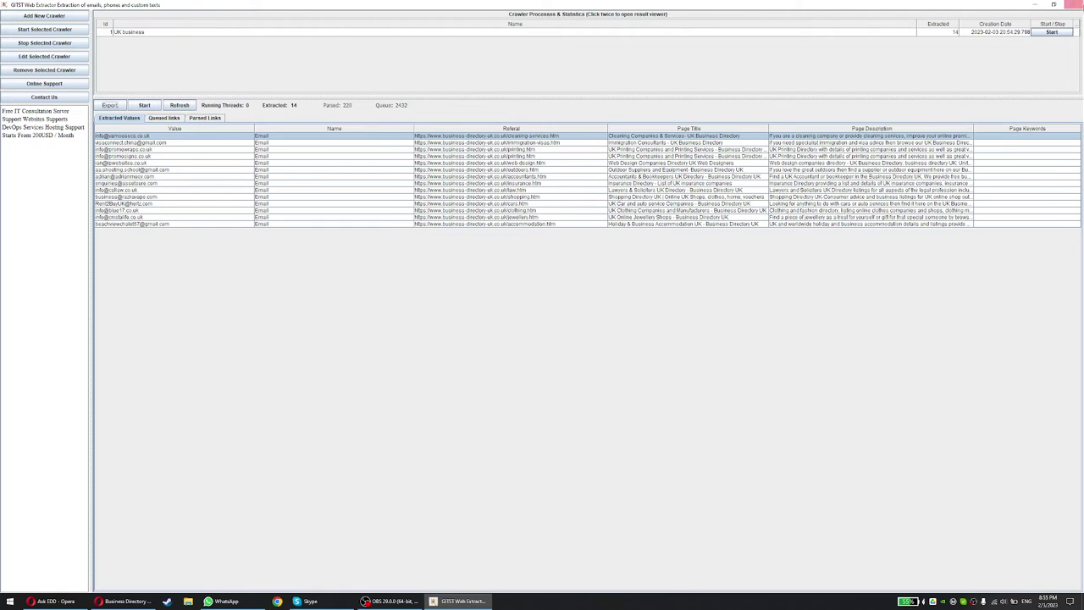
{"action": "left_click", "coordinate": [1034, 4]}
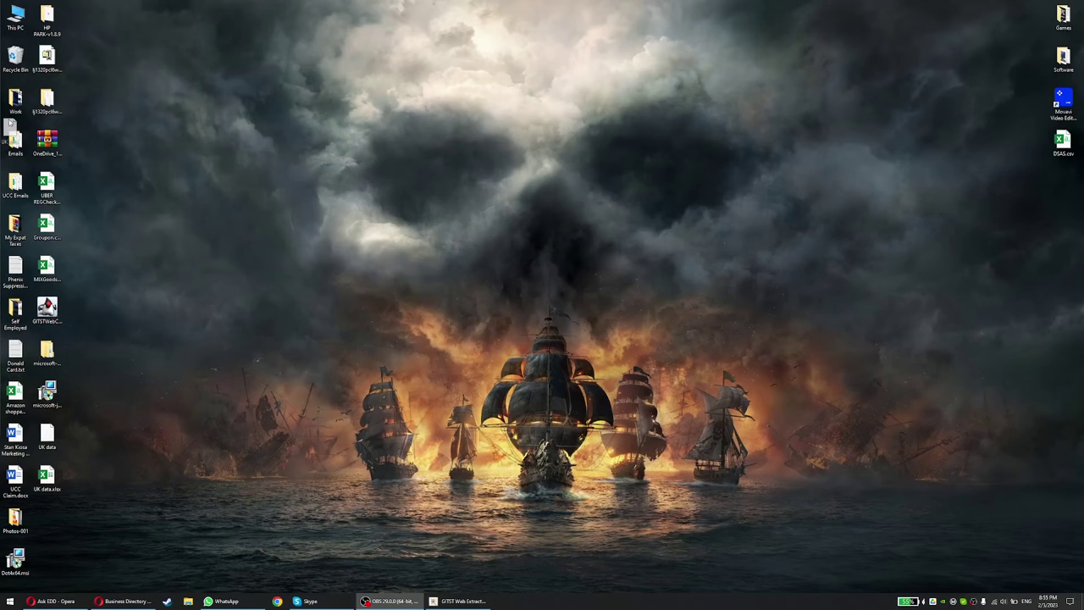
- Open UK data.xlsx from the desktop and widen the columns holding the emails, page addresses and page titles
{"action": "double_click", "coordinate": [47, 436]}
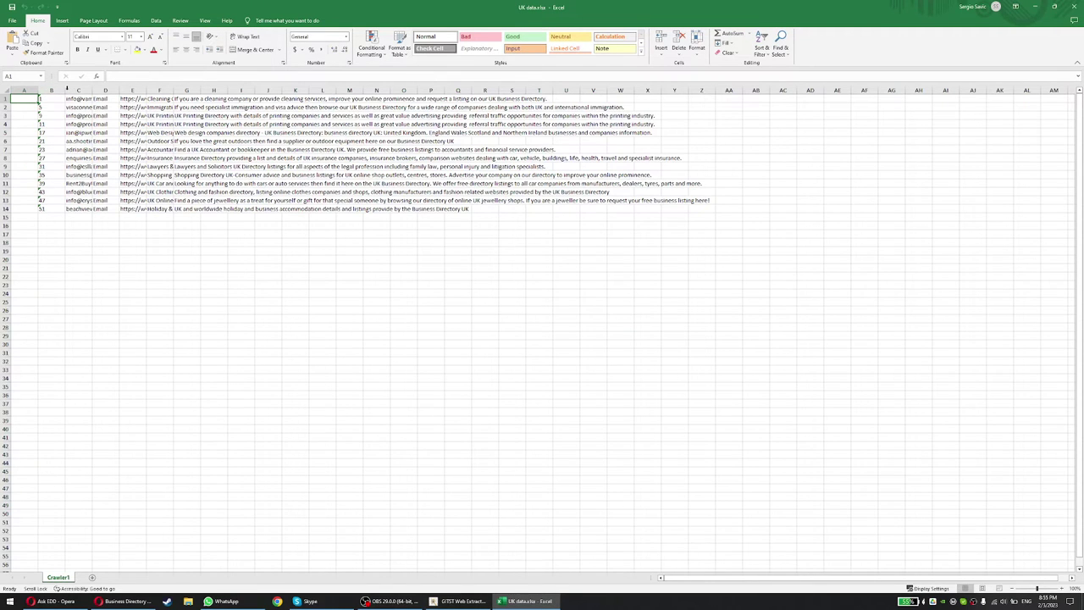
{"action": "double_click", "coordinate": [66, 88]}
{"action": "double_click", "coordinate": [74, 88]}
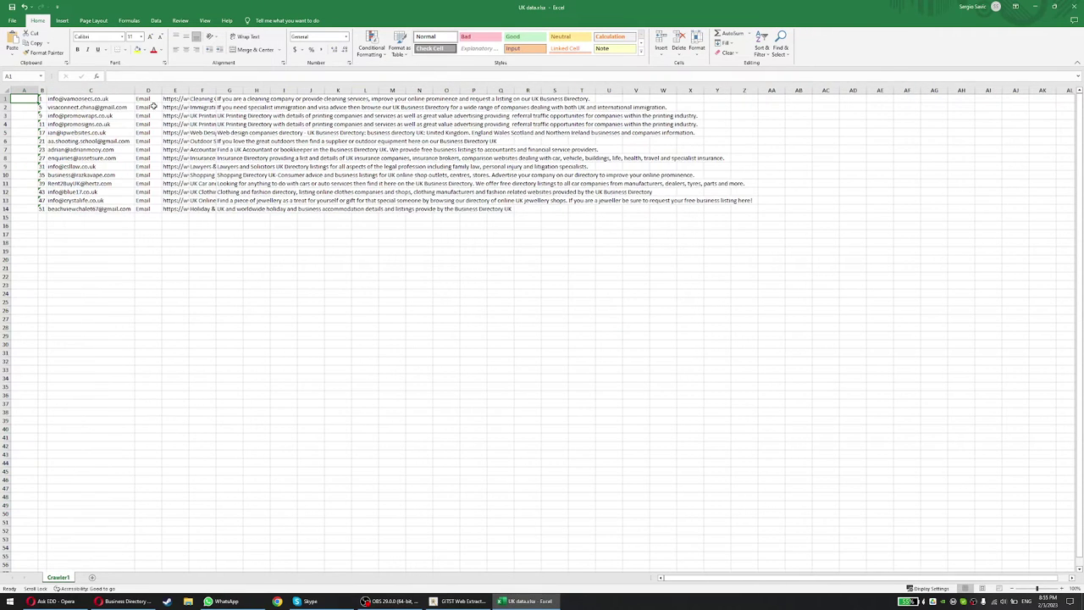
{"action": "left_click_drag", "start_coordinate": [188, 88], "coordinate": [374, 88]}
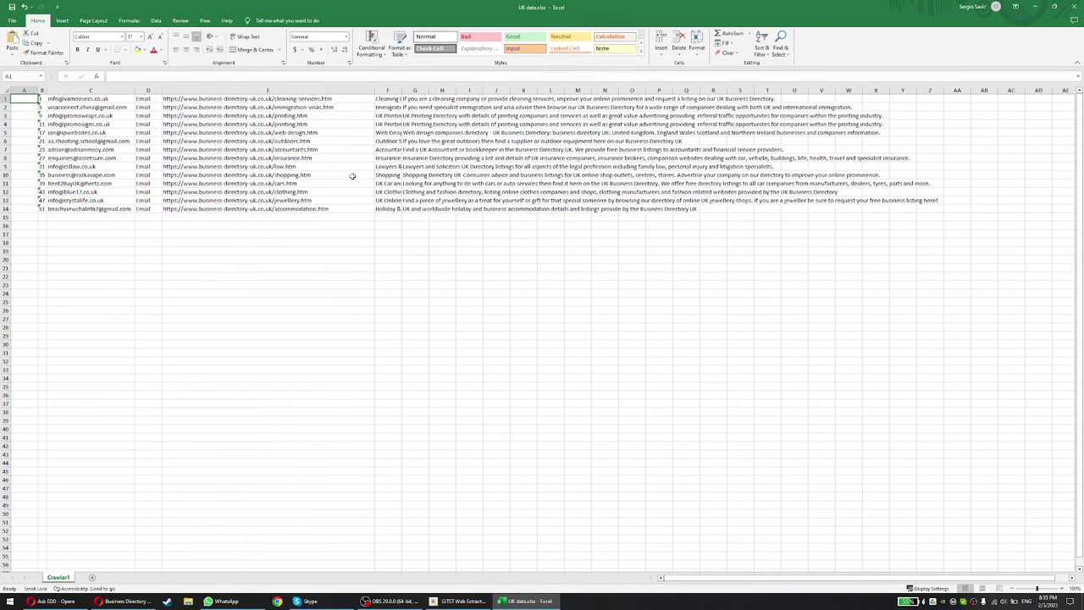
{"action": "double_click", "coordinate": [402, 88]}
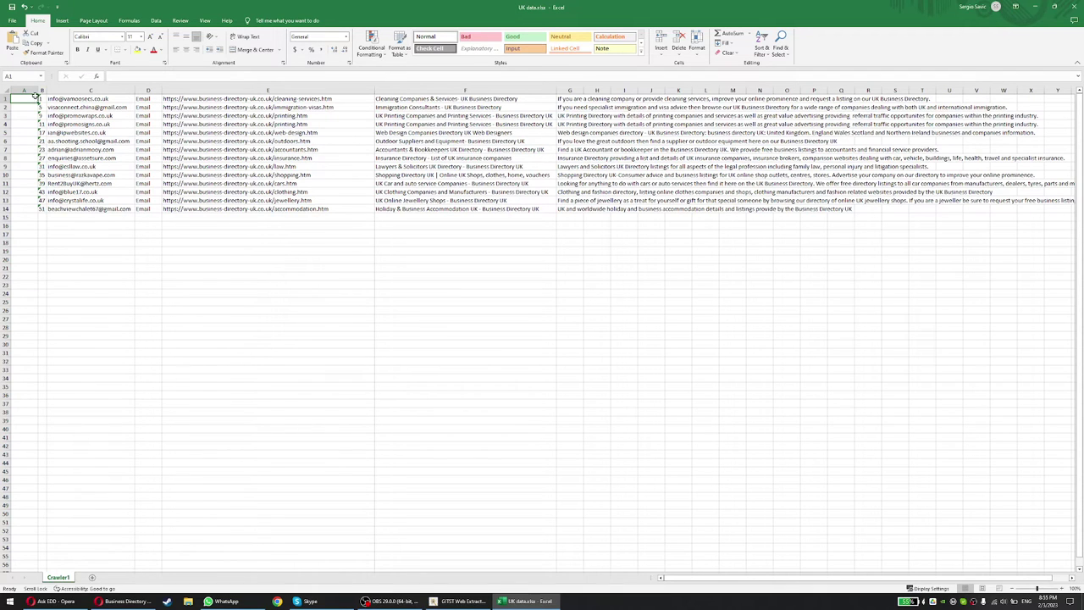
- Delete the empty first column and the ID number column from the Crawler1 sheet
{"action": "left_click", "coordinate": [43, 89]}
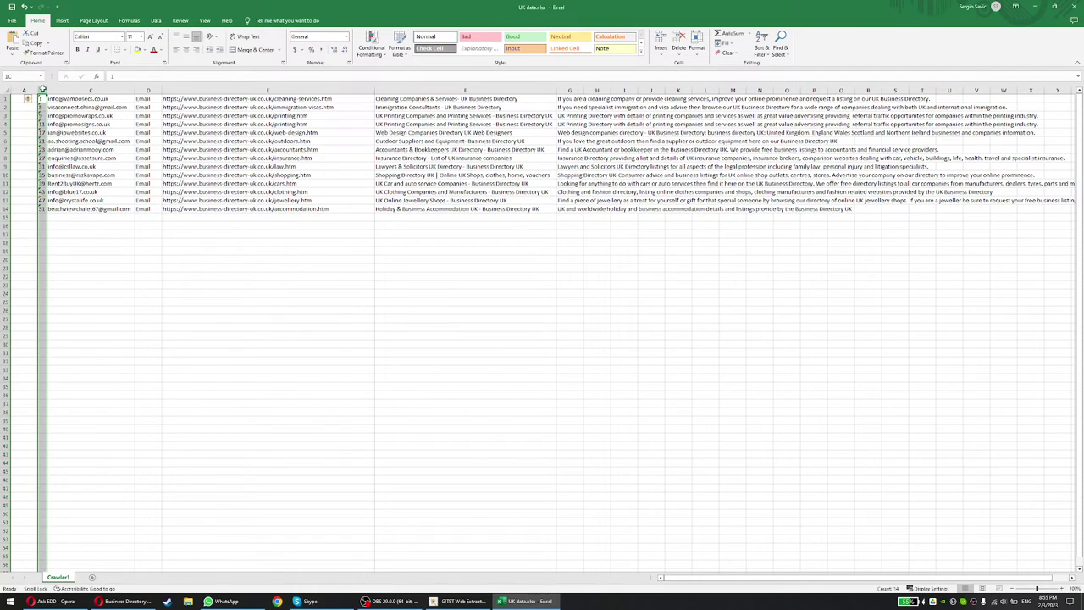
{"action": "right_click", "coordinate": [42, 89]}
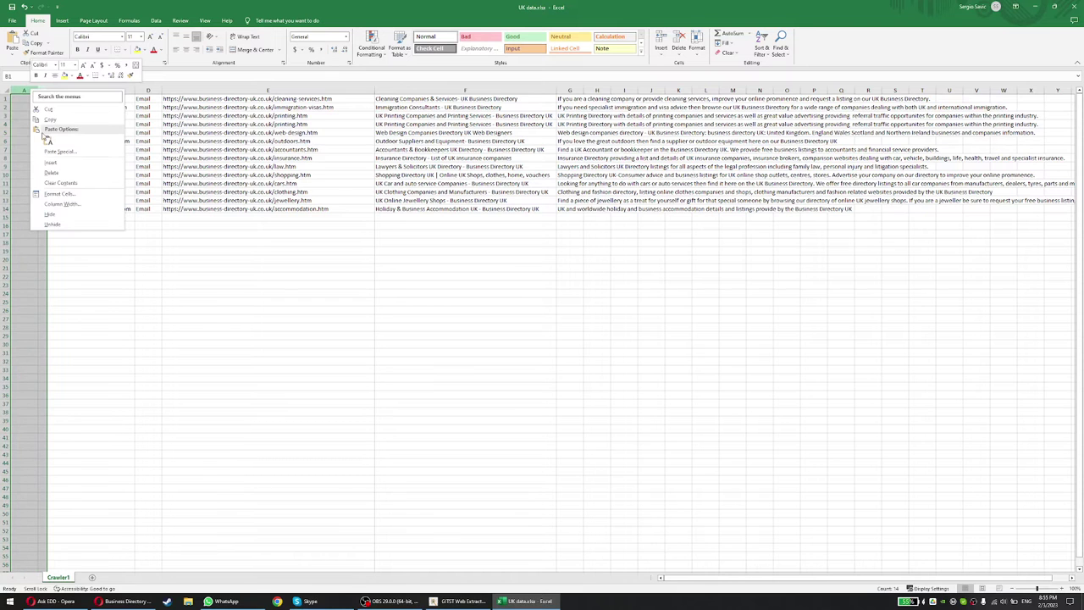
{"action": "left_click", "coordinate": [55, 174]}
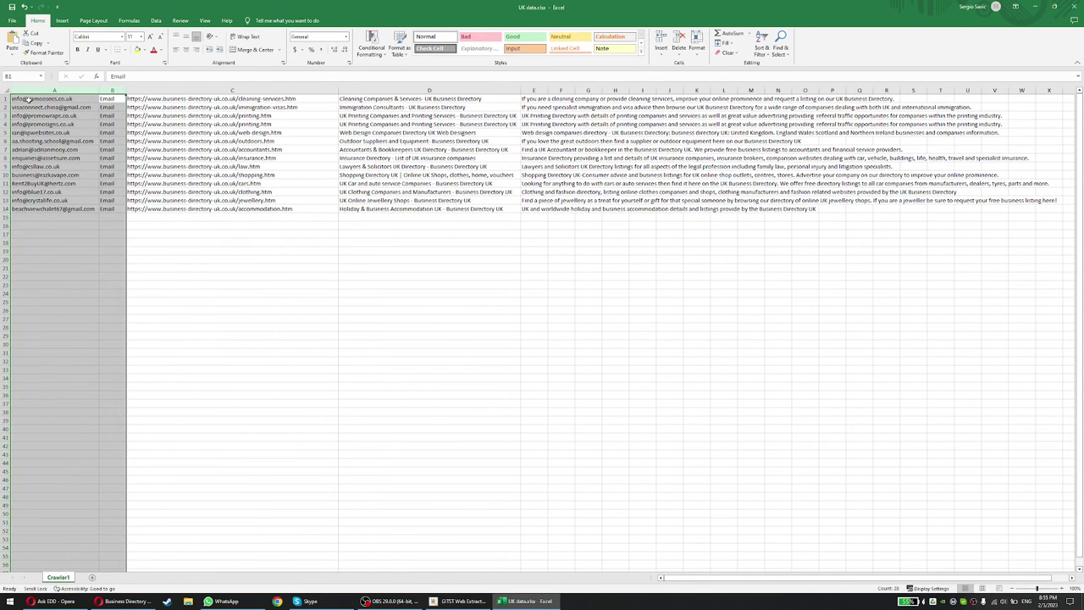
- Insert a blank row above the data and enter the headers "Email" in A1 and "Website" in C1
{"action": "left_click", "coordinate": [6, 98]}
{"action": "right_click", "coordinate": [6, 99]}
{"action": "left_click", "coordinate": [25, 175]}
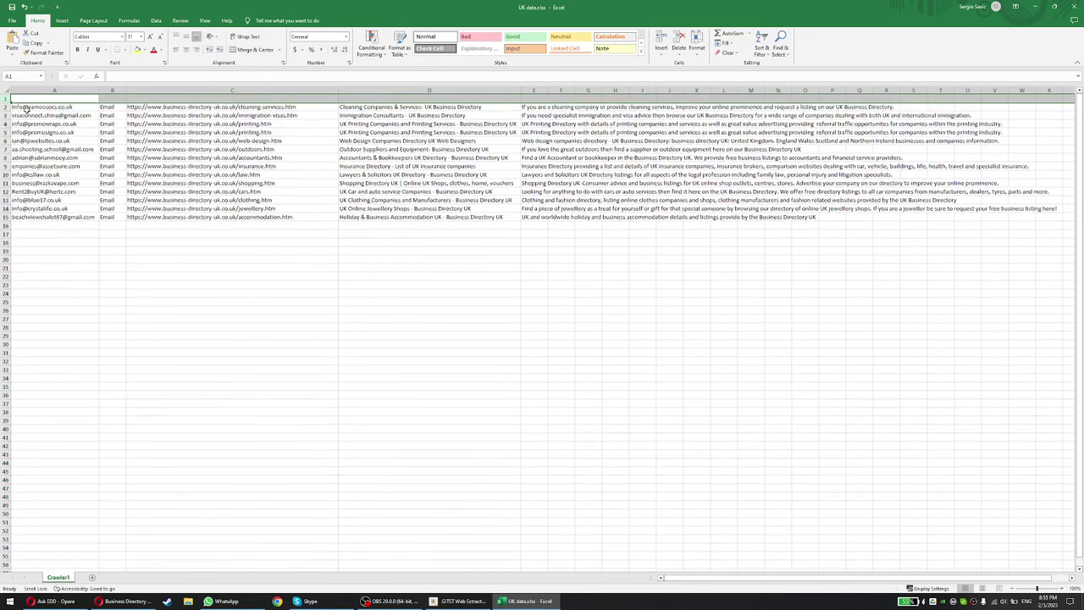
{"action": "left_click", "coordinate": [33, 99]}
{"action": "type", "text": "Email"}
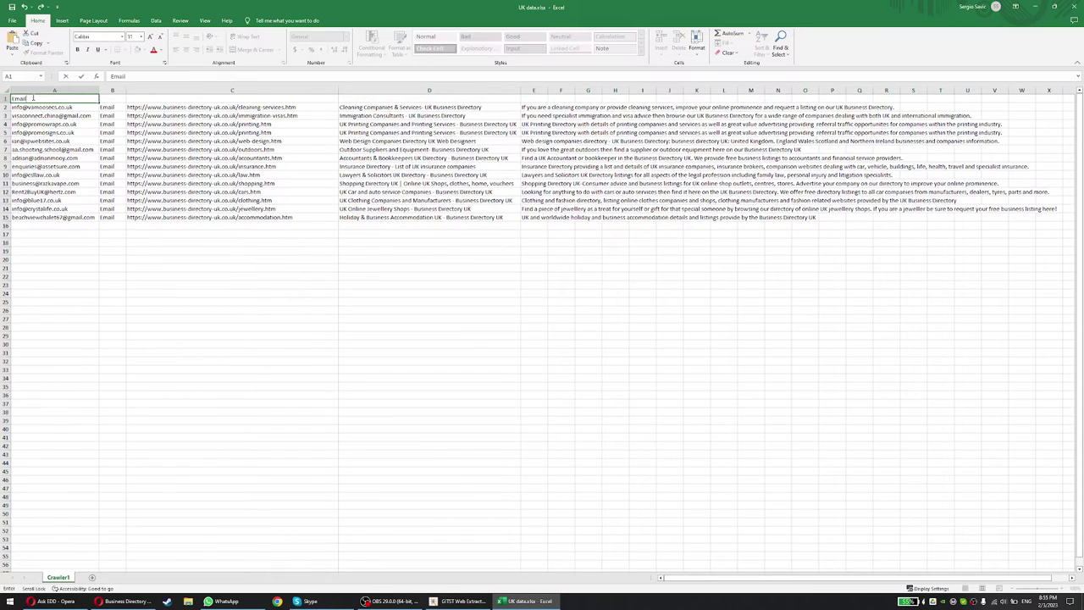
{"action": "key", "text": "Tab"}
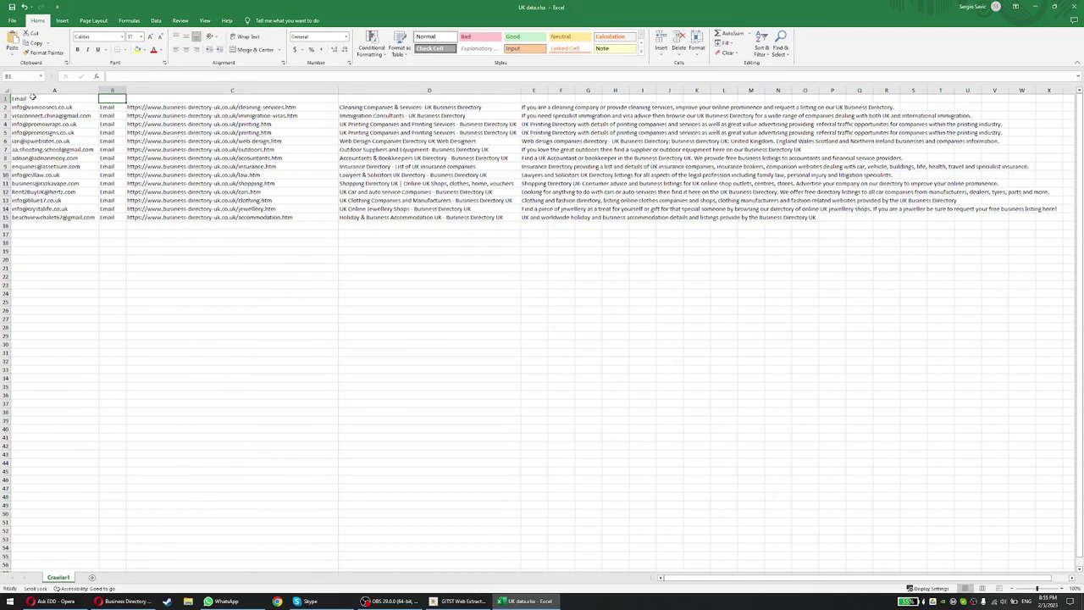
{"action": "key", "text": "Tab"}
{"action": "type", "text": "Web"}
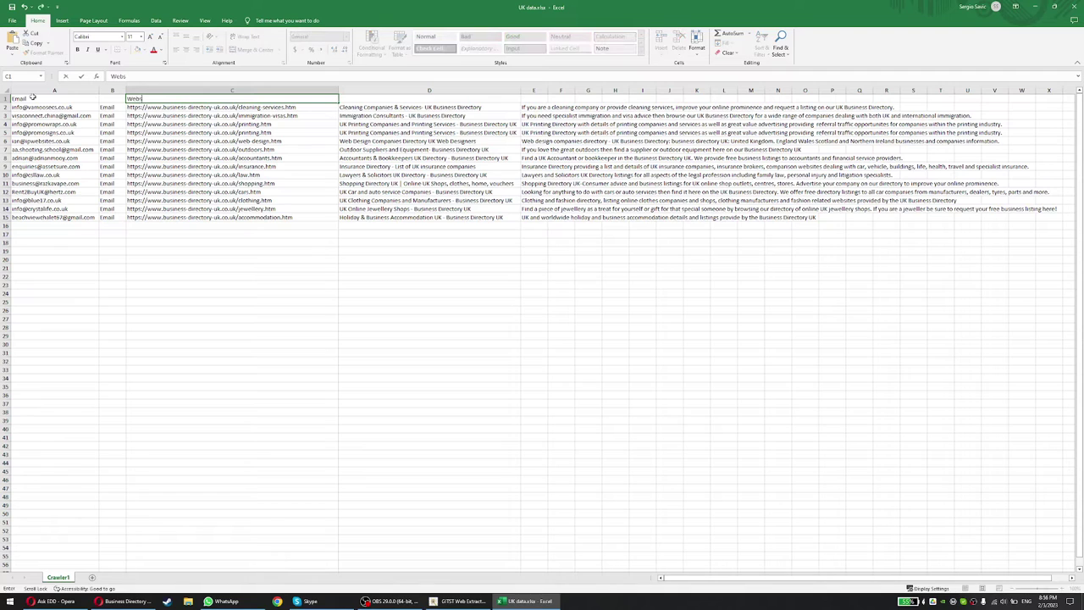
{"action": "type", "text": "site"}
{"action": "key", "text": "Tab"}
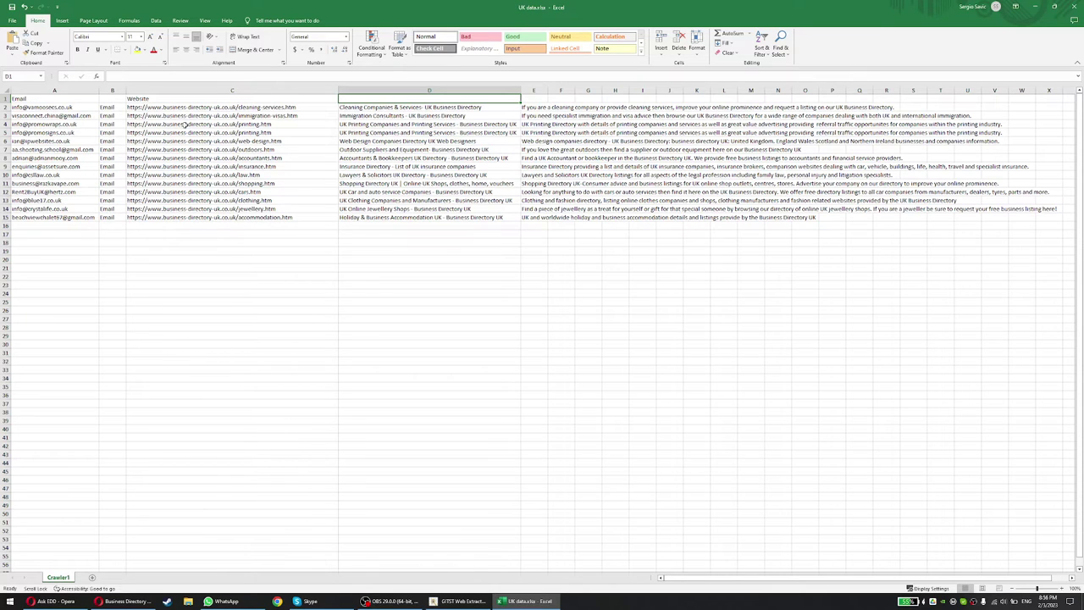
- Examine the website addresses, page titles and extracted emails in the exported rows
{"action": "left_click_drag", "start_coordinate": [383, 115], "coordinate": [388, 235]}
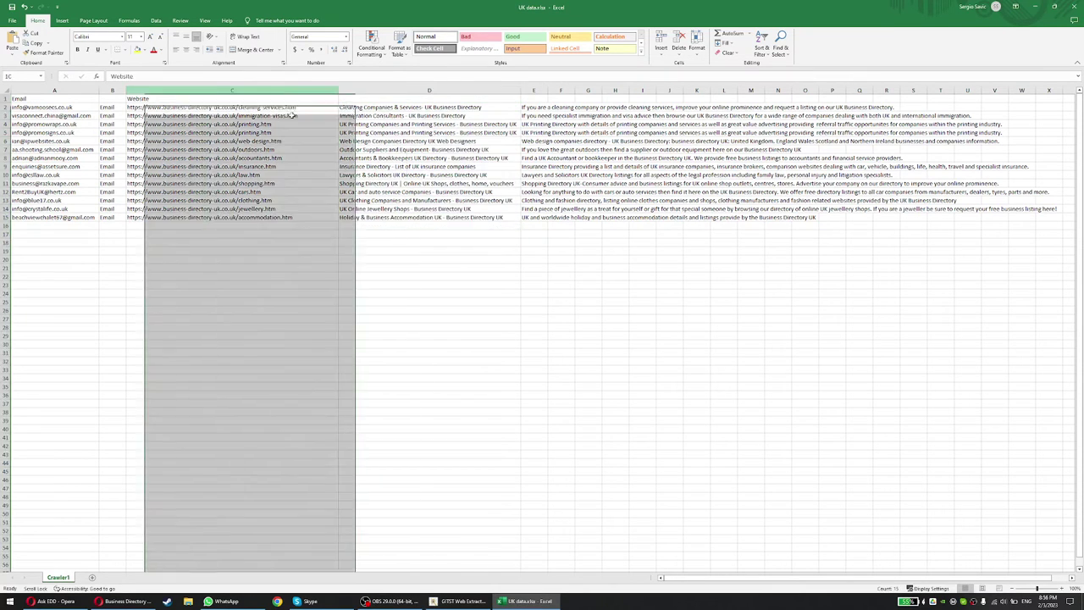
{"action": "left_click", "coordinate": [383, 192]}
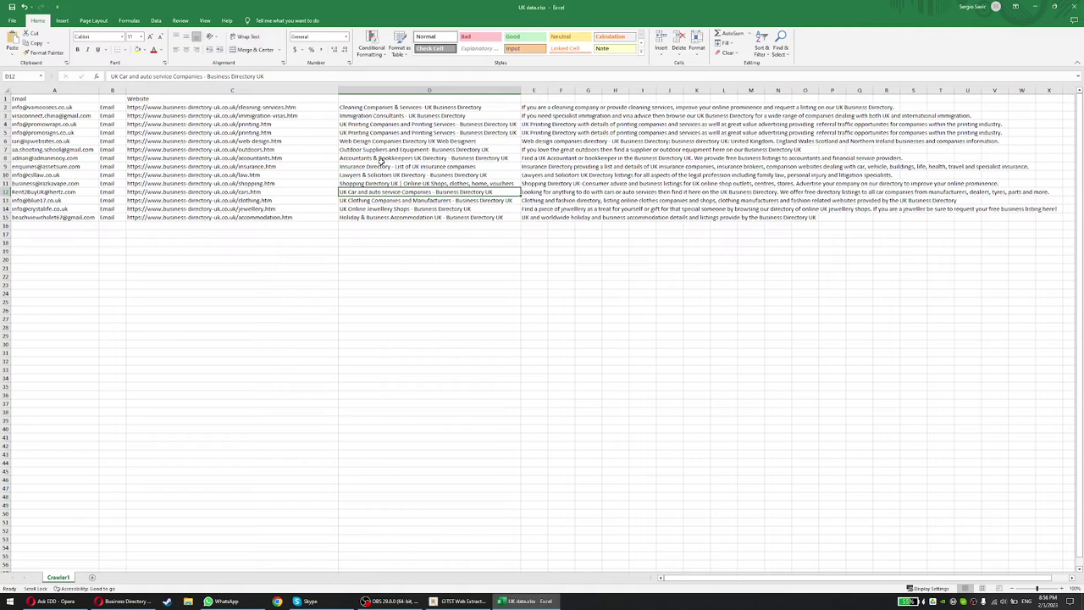
{"action": "left_click", "coordinate": [63, 216]}
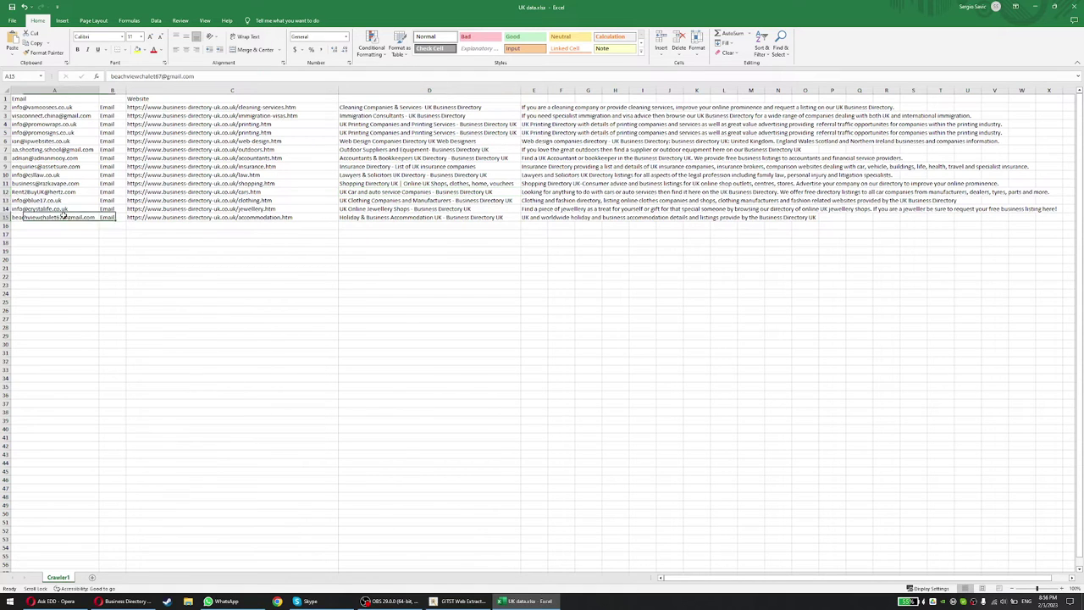
{"action": "key", "text": "ctrl+shift+Up"}
{"action": "key", "text": "ctrl+Up"}
{"action": "left_click_drag", "start_coordinate": [62, 226], "coordinate": [52, 109]}
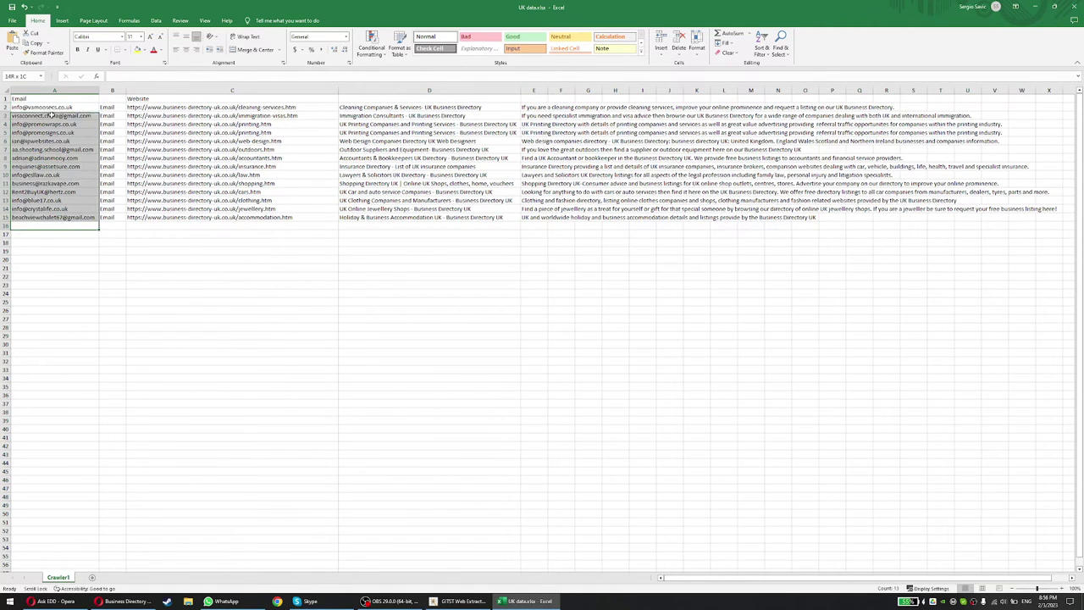
{"action": "left_click", "coordinate": [53, 108]}
- Run Remove Duplicates on the Email column with the selection expanded to the adjacent data
{"action": "left_click", "coordinate": [55, 90]}
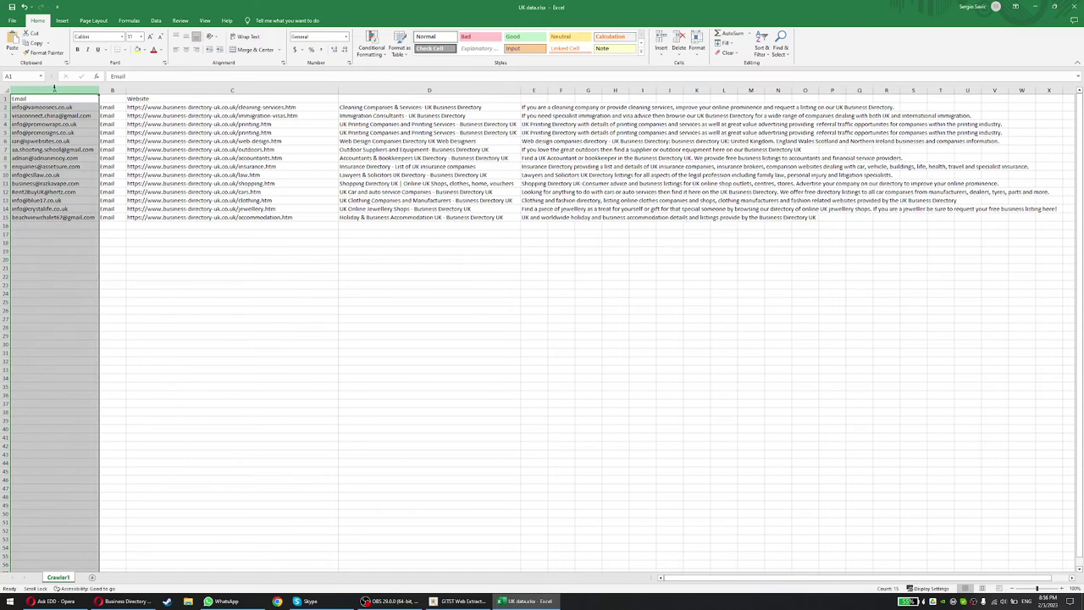
{"action": "left_click", "coordinate": [155, 21]}
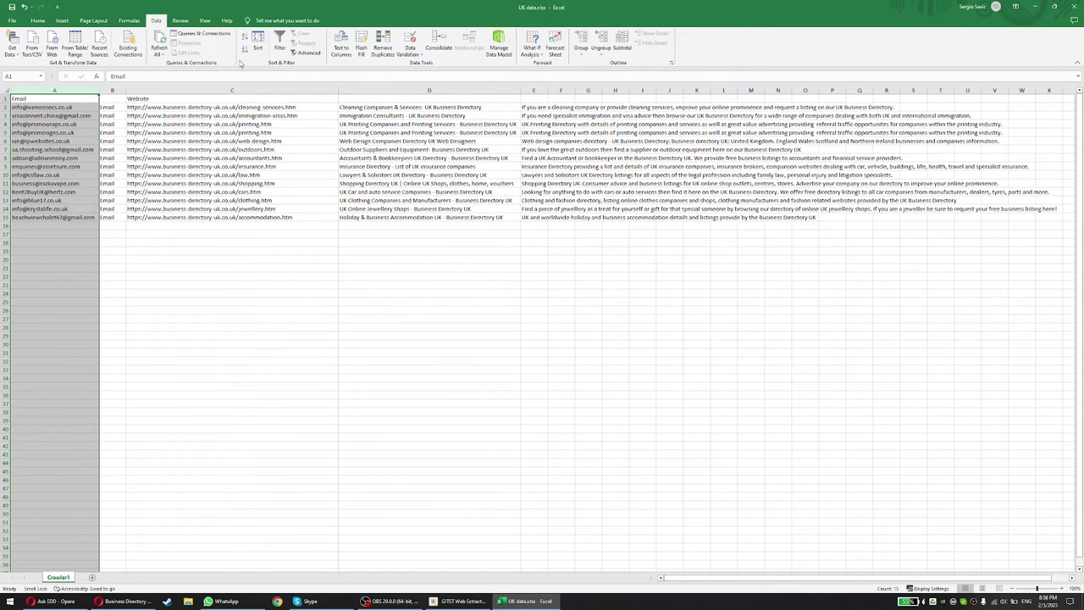
{"action": "left_click", "coordinate": [381, 56]}
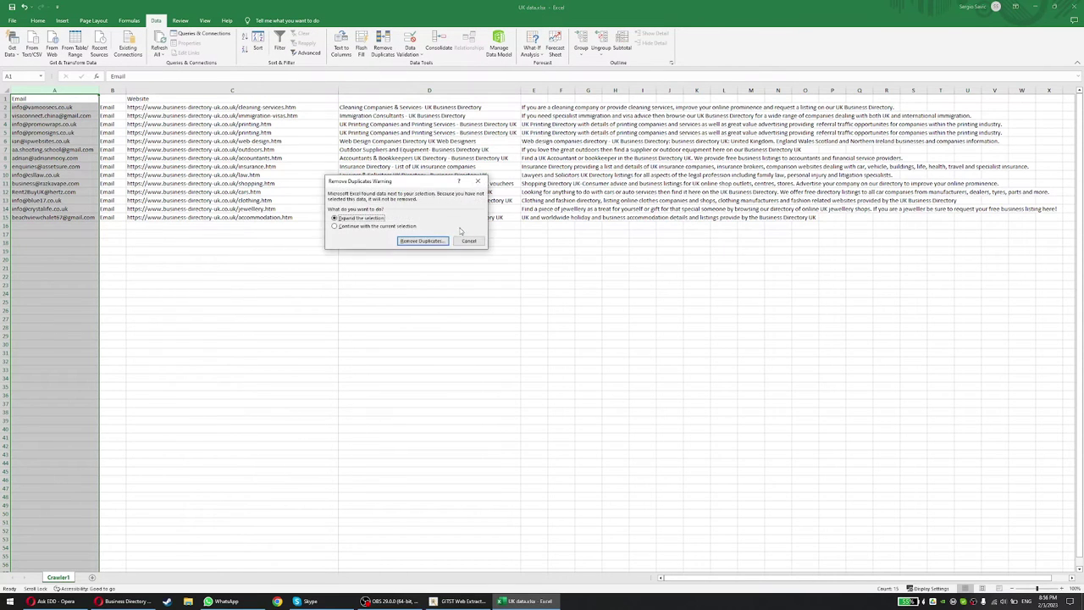
{"action": "left_click", "coordinate": [423, 242]}
{"action": "left_click", "coordinate": [444, 266]}
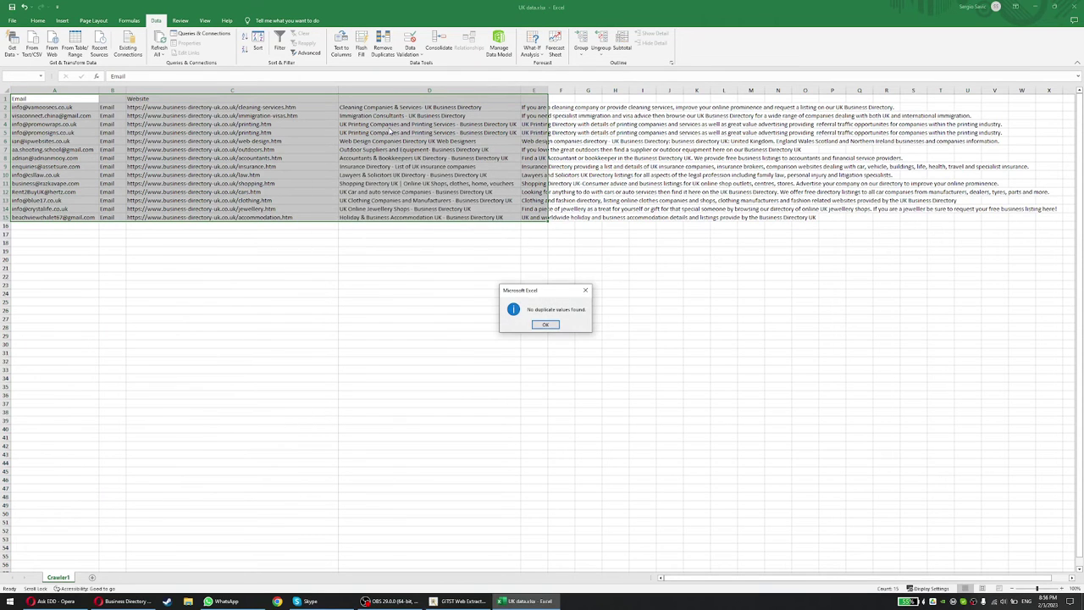
{"action": "left_click", "coordinate": [544, 328]}
{"action": "left_click", "coordinate": [302, 242]}
{"action": "left_click_drag", "start_coordinate": [51, 108], "coordinate": [73, 187]}
{"action": "left_click", "coordinate": [82, 310]}
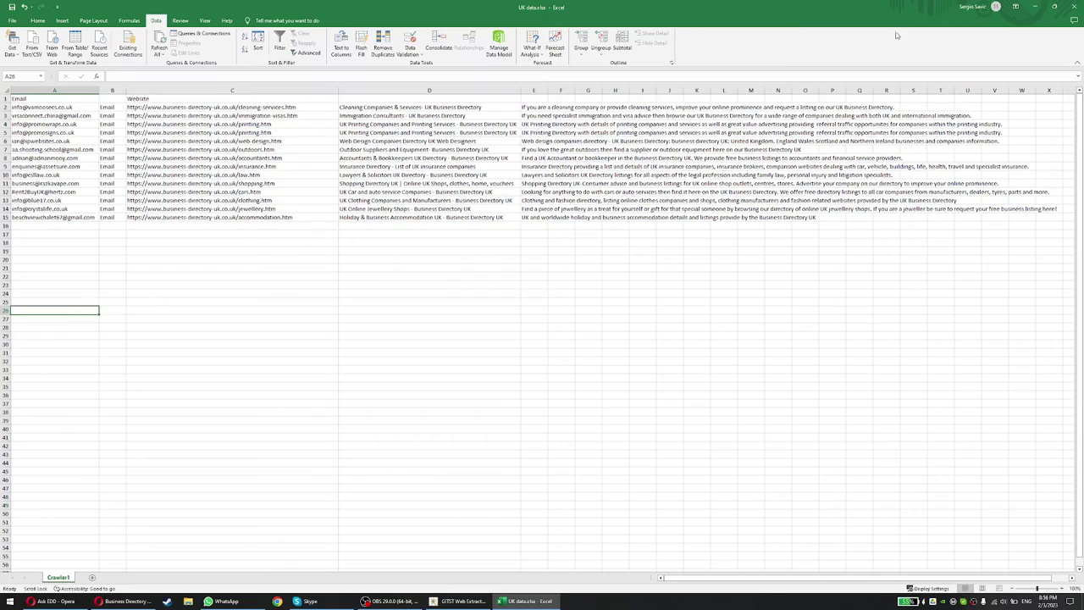
- Close the UK data.xlsx workbook and switch back to GITST Web Extractor
{"action": "left_click", "coordinate": [1055, 6]}
{"action": "left_click_drag", "start_coordinate": [508, 116], "coordinate": [466, 89]}
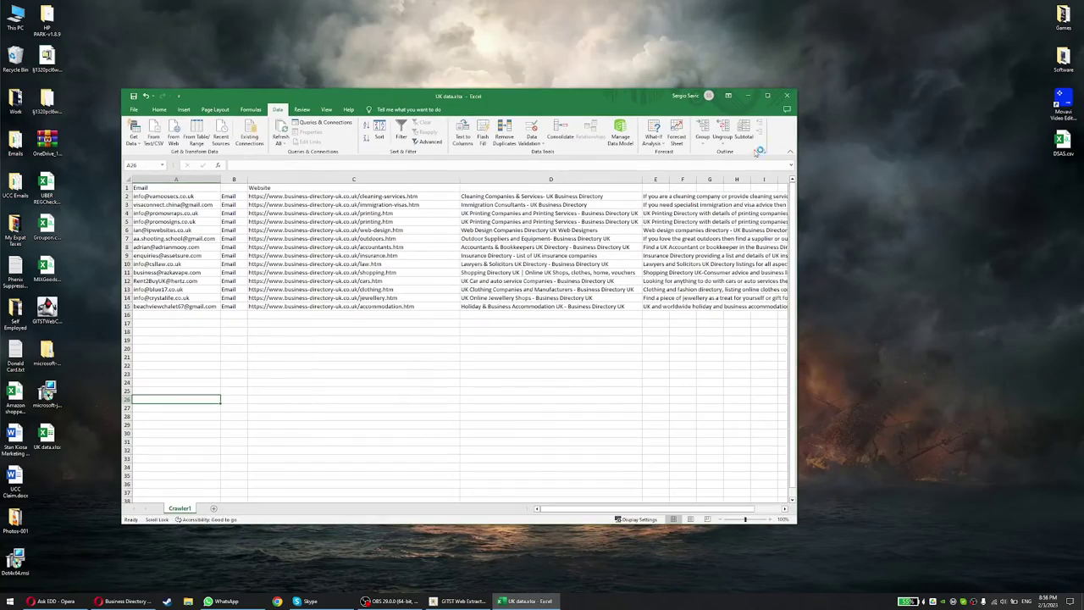
{"action": "left_click", "coordinate": [789, 93]}
{"action": "left_click", "coordinate": [462, 601]}
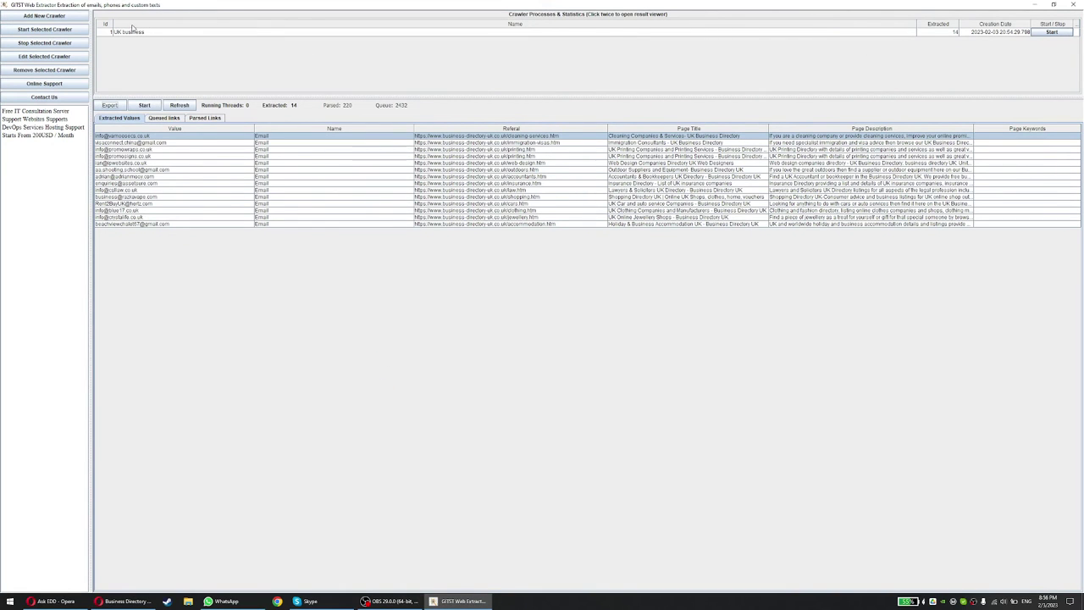
- Start the UK business crawler again and examine its extracted values for repeated emails
{"action": "left_click", "coordinate": [132, 31]}
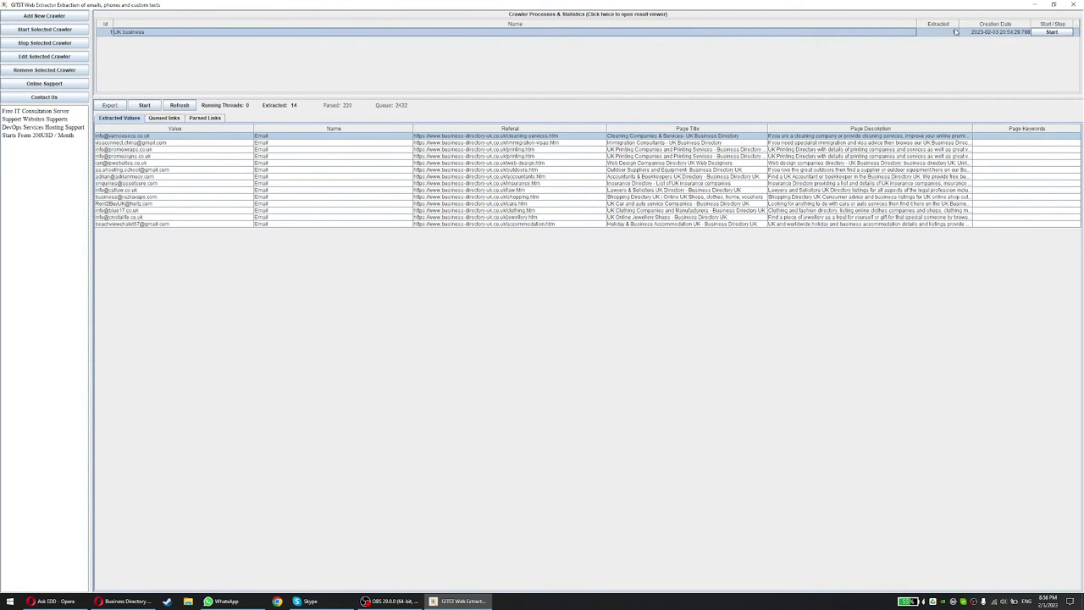
{"action": "left_click", "coordinate": [1052, 31]}
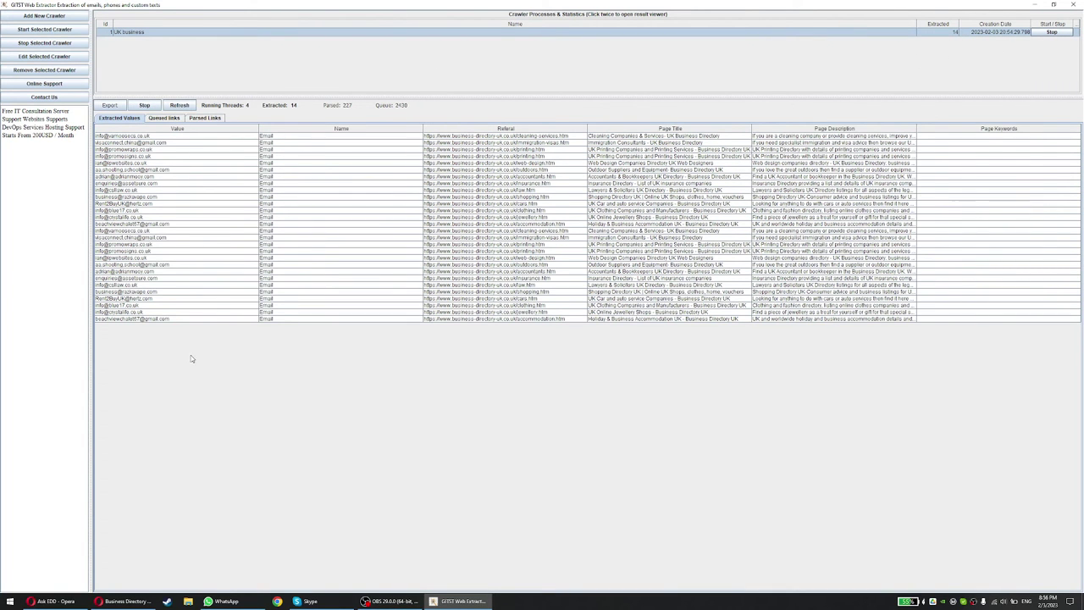
{"action": "left_click_drag", "start_coordinate": [157, 314], "coordinate": [149, 163]}
{"action": "left_click", "coordinate": [148, 262]}
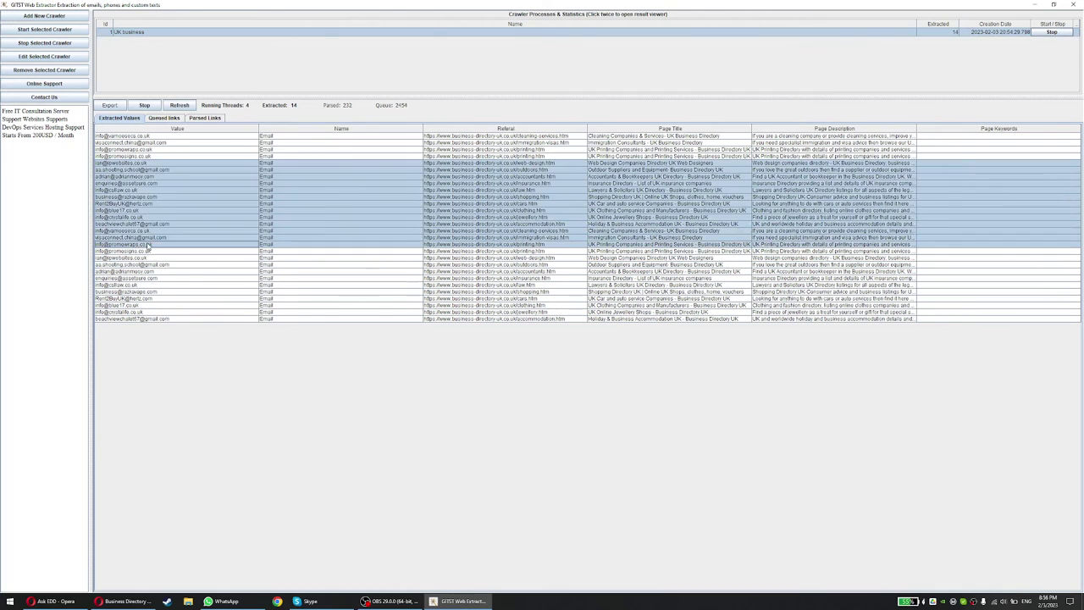
{"action": "left_click", "coordinate": [150, 247]}
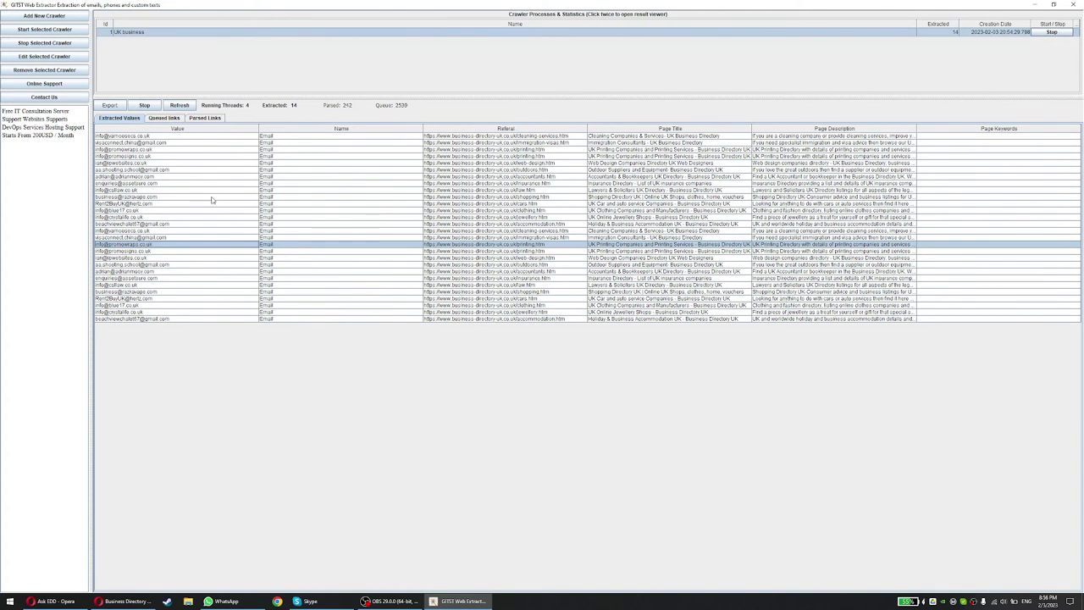
{"action": "left_click_drag", "start_coordinate": [212, 169], "coordinate": [220, 316]}
{"action": "left_click", "coordinate": [221, 312]}
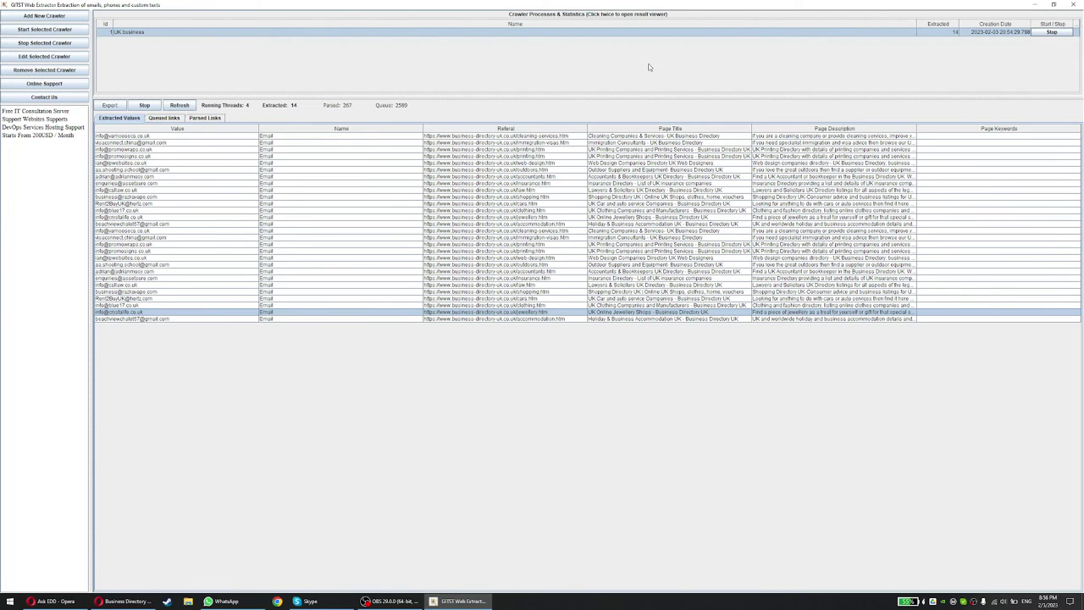
- View the UK business crawler's extracted values in its separate result window, maximized and restored, and close that window
{"action": "left_click", "coordinate": [59, 17]}
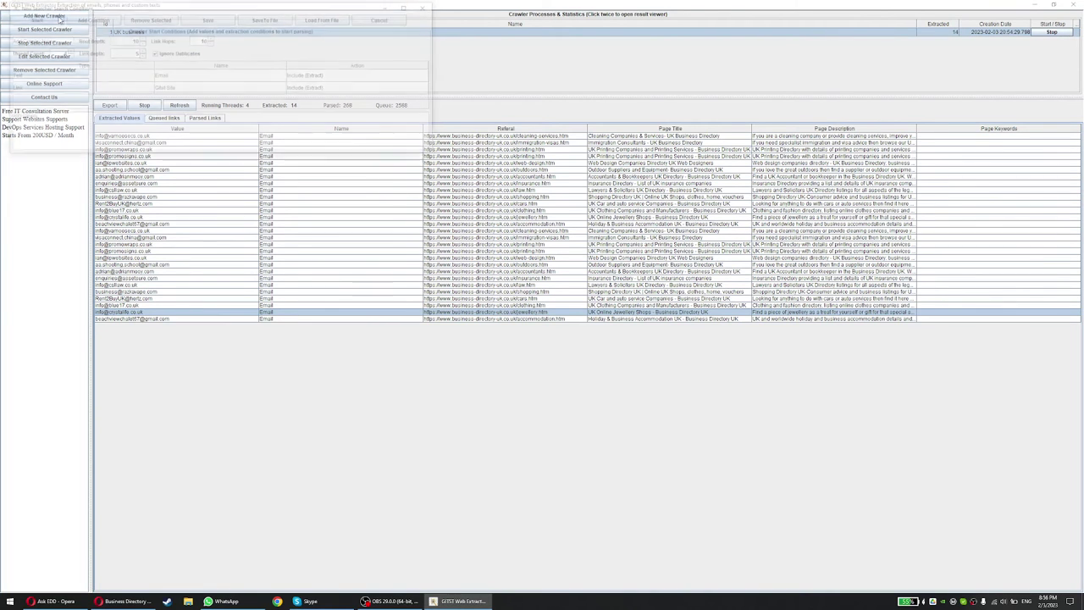
{"action": "left_click", "coordinate": [430, 7]}
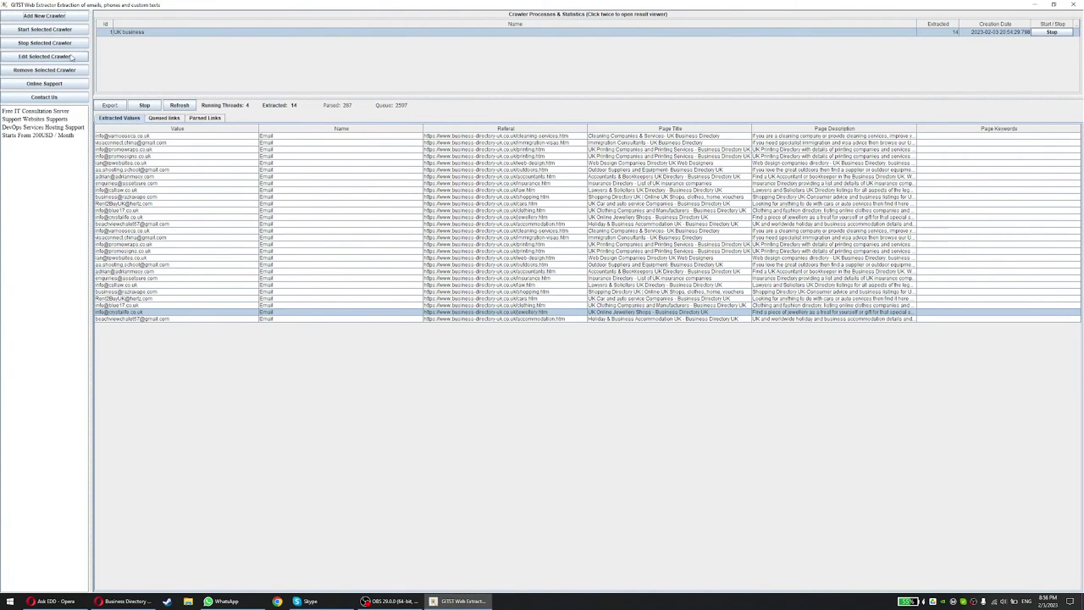
{"action": "double_click", "coordinate": [123, 31]}
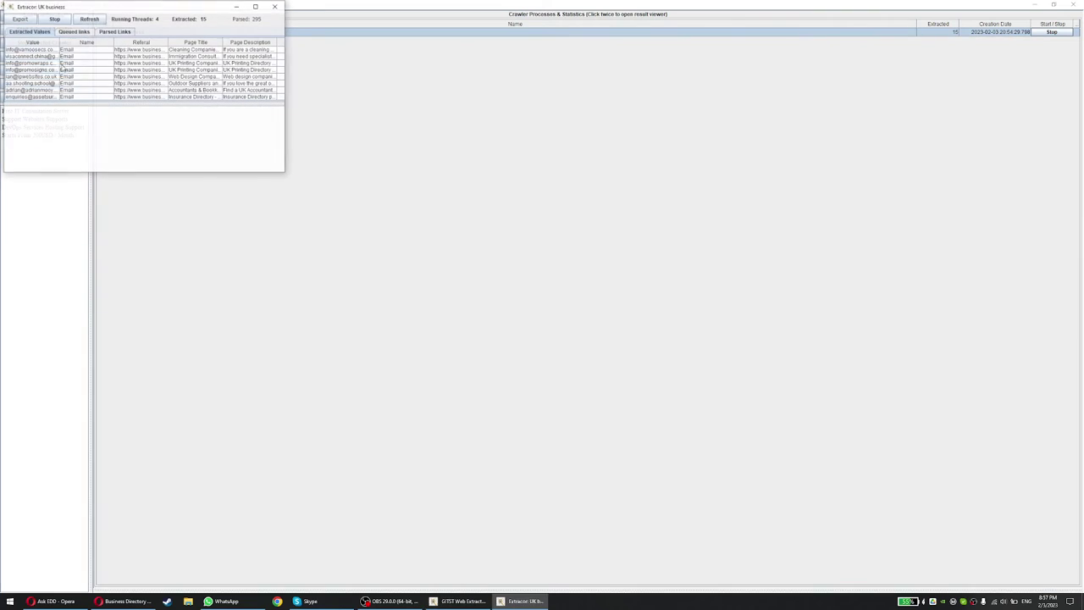
{"action": "mouse_move", "coordinate": [246, 8]}
{"action": "left_mouse_down"}
{"action": "mouse_move", "coordinate": [246, 51]}
{"action": "mouse_move", "coordinate": [245, 16]}
{"action": "left_mouse_up"}
{"action": "left_click", "coordinate": [256, 15]}
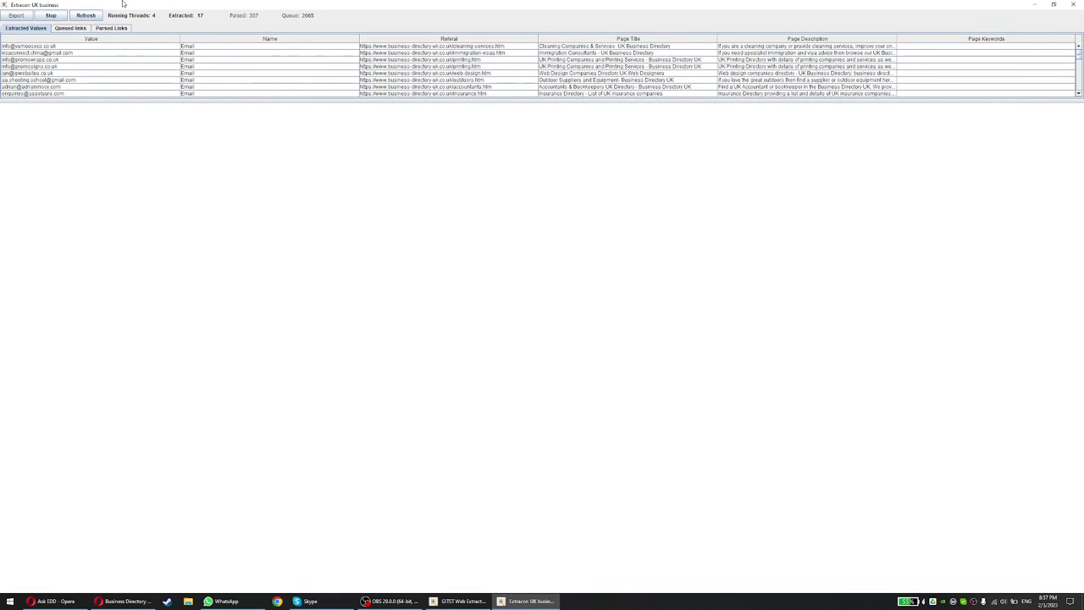
{"action": "left_click_drag", "start_coordinate": [124, 4], "coordinate": [320, 100]}
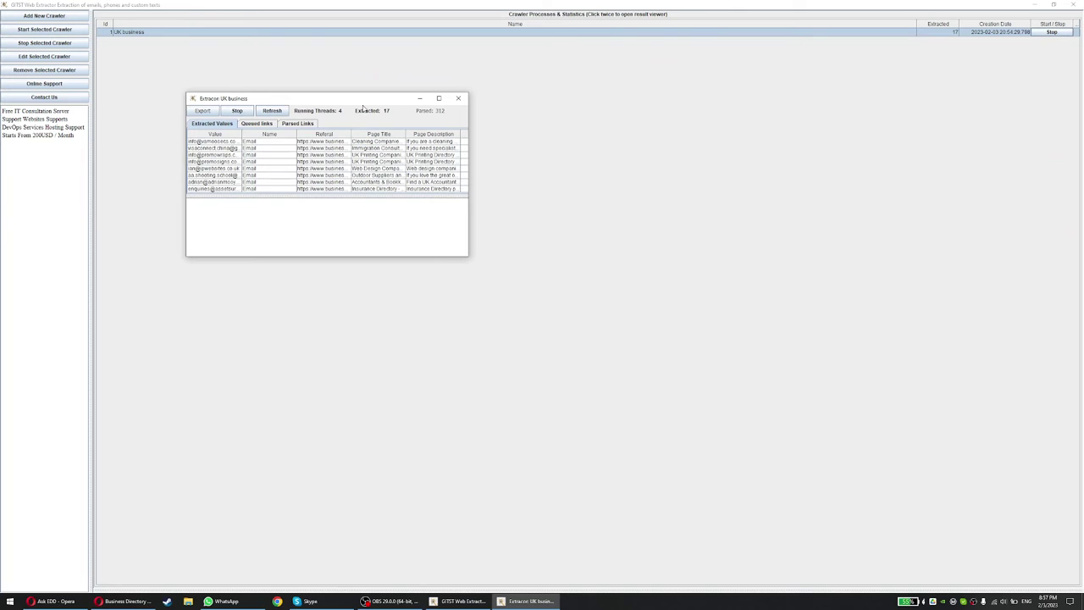
{"action": "left_click", "coordinate": [460, 94]}
- Reopen the UK business crawler's result window and view its queued links and parsed links
{"action": "double_click", "coordinate": [144, 32]}
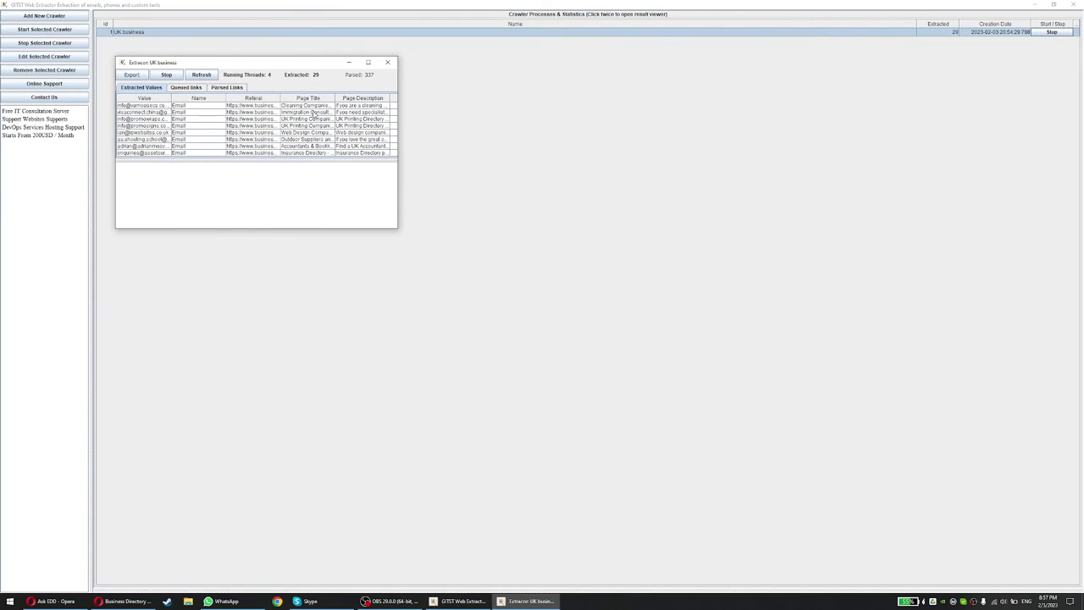
{"action": "left_click", "coordinate": [194, 90]}
{"action": "left_click", "coordinate": [227, 87]}
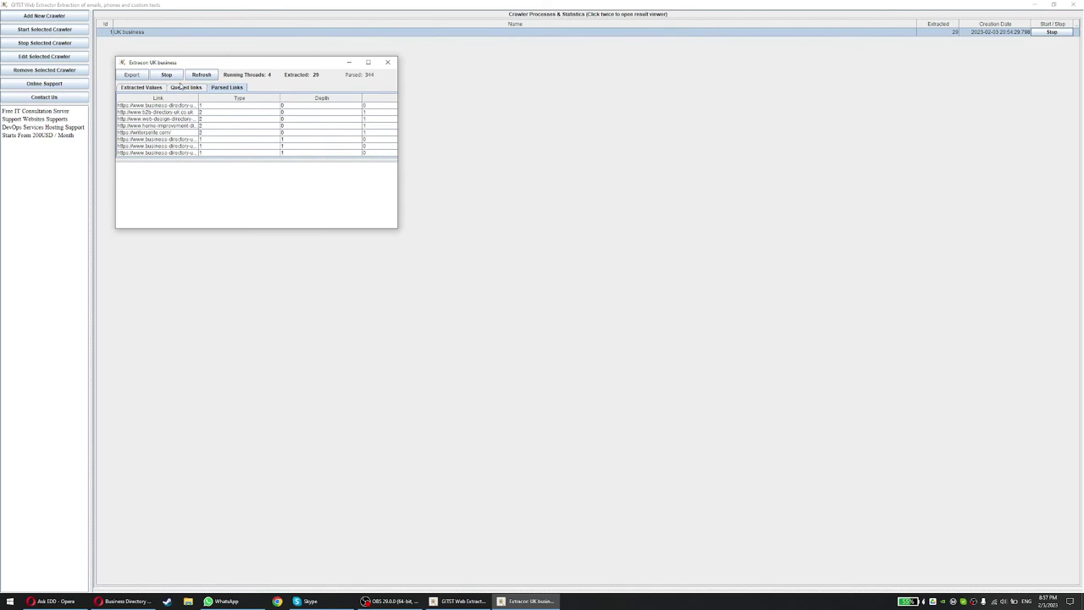
- Stop the UK business crawler and close its result window
{"action": "left_click", "coordinate": [166, 75]}
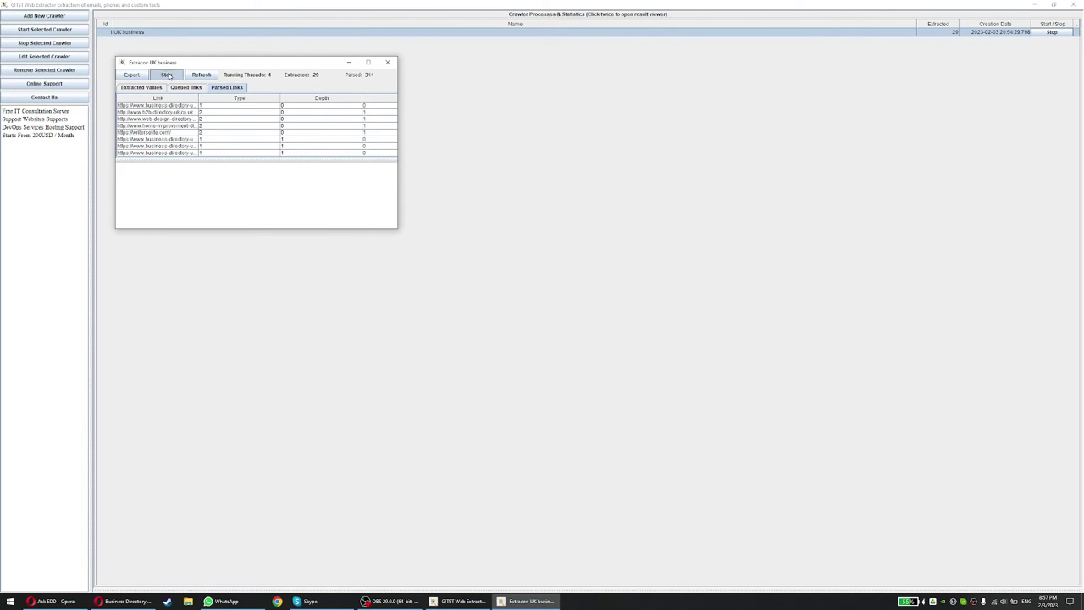
{"action": "left_click", "coordinate": [387, 62]}
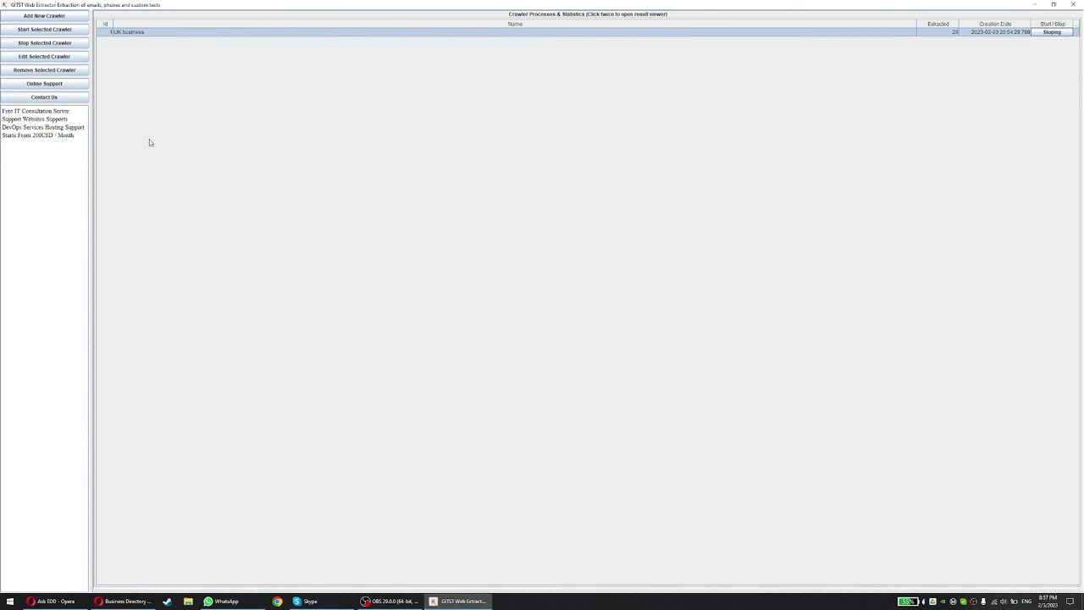
- Open the UK business crawler's settings to review its start conditions, and close them without changes
{"action": "left_click", "coordinate": [41, 56]}
{"action": "left_click_drag", "start_coordinate": [148, 8], "coordinate": [320, 129]}
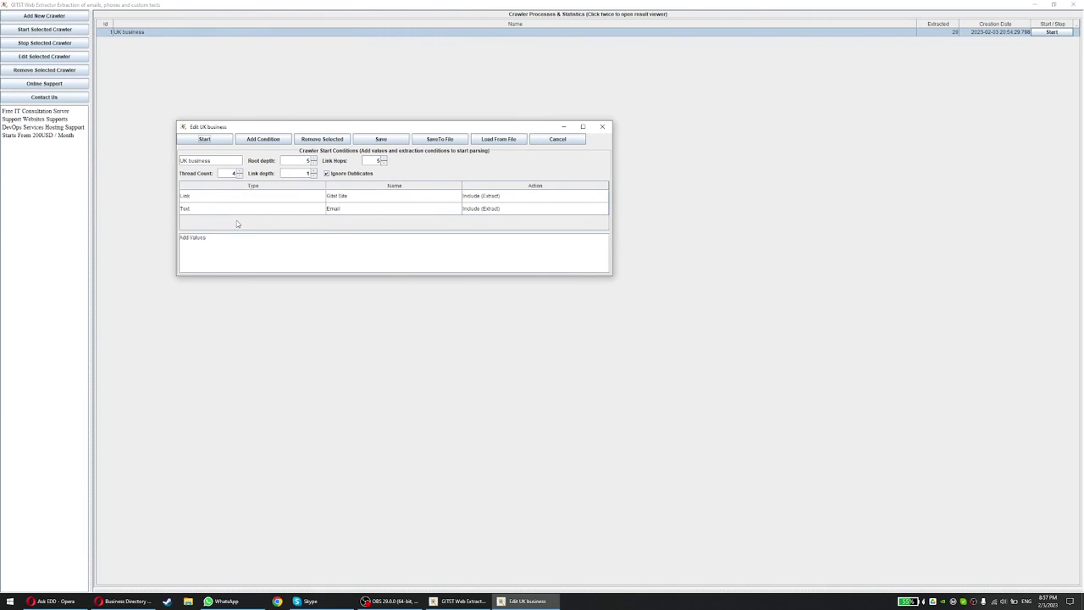
{"action": "left_click", "coordinate": [602, 126]}
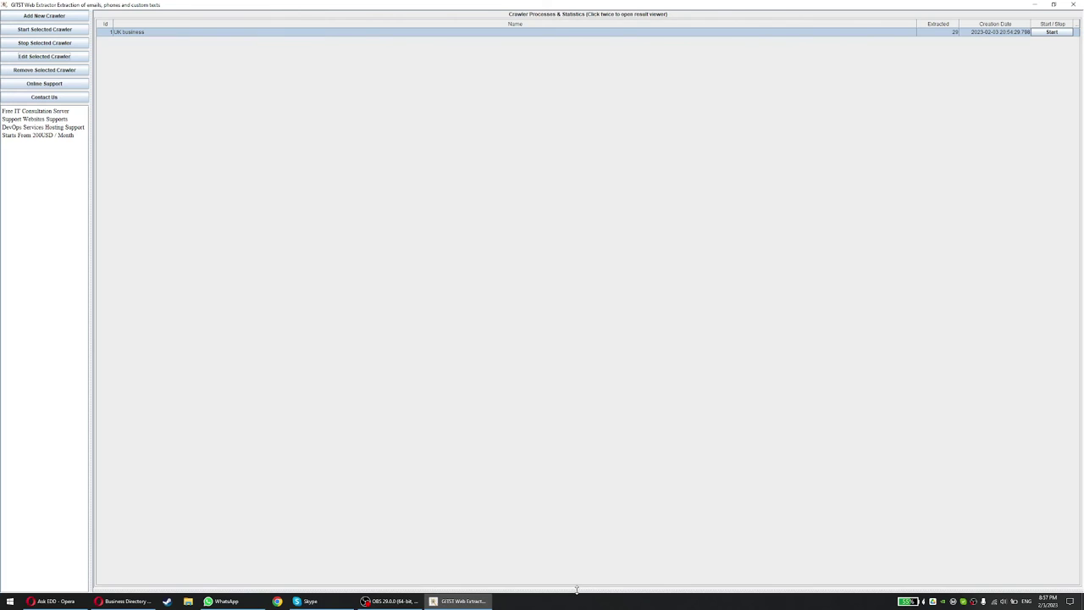
- Expand the embedded result viewer below the crawler list and view the UK business crawler's extracted values
{"action": "left_click_drag", "start_coordinate": [577, 588], "coordinate": [576, 237]}
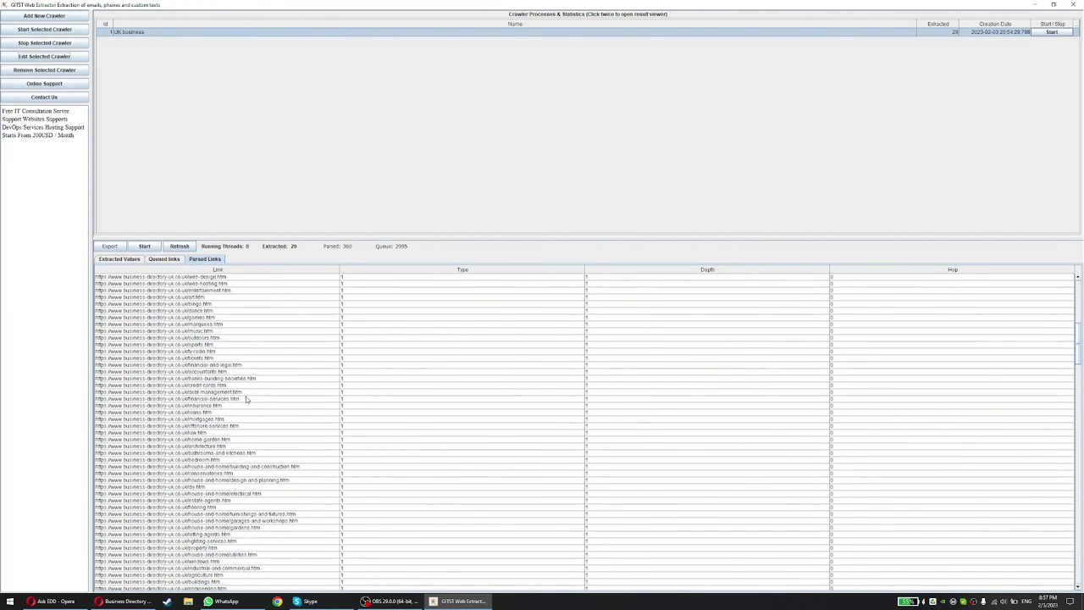
{"action": "left_click", "coordinate": [128, 259]}
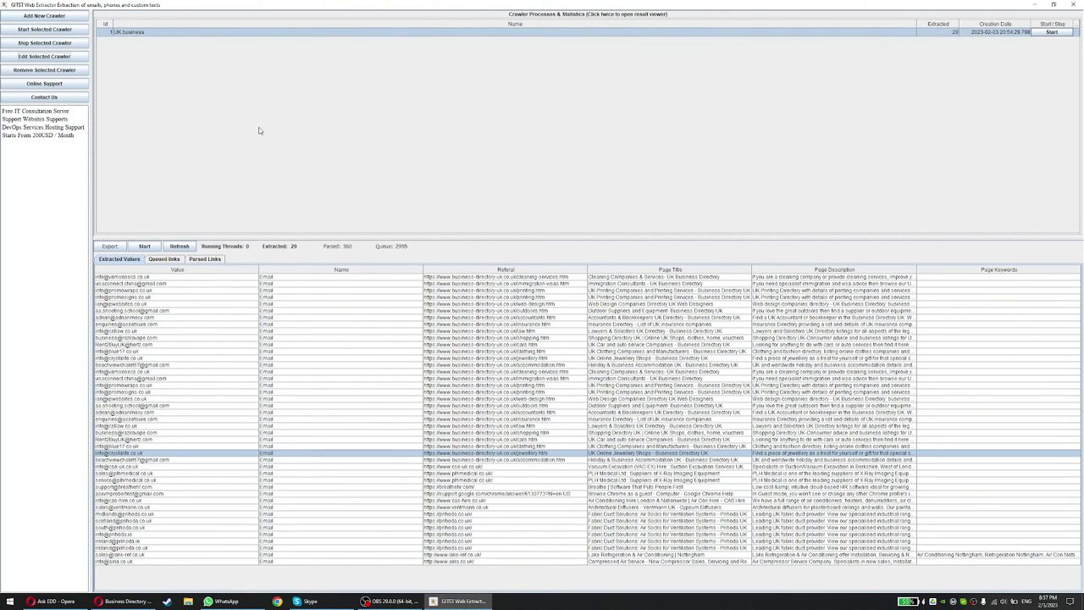
- Highlight the advertised IT consultation and DevOps support text for reading, and open the Contact Us page in the viewer
{"action": "left_click_drag", "start_coordinate": [6, 112], "coordinate": [68, 138]}
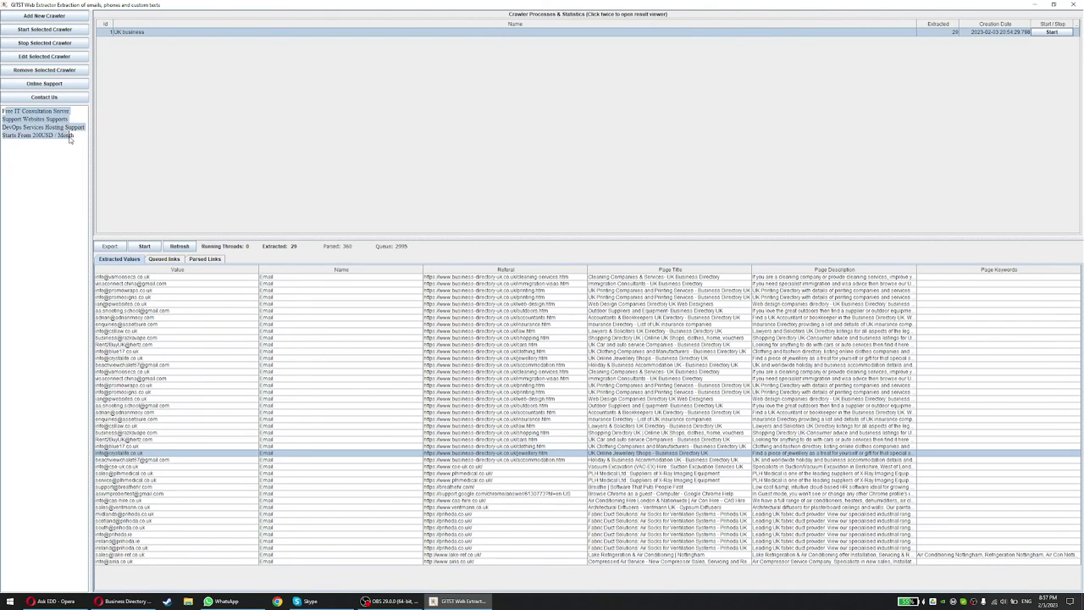
{"action": "left_click", "coordinate": [70, 140]}
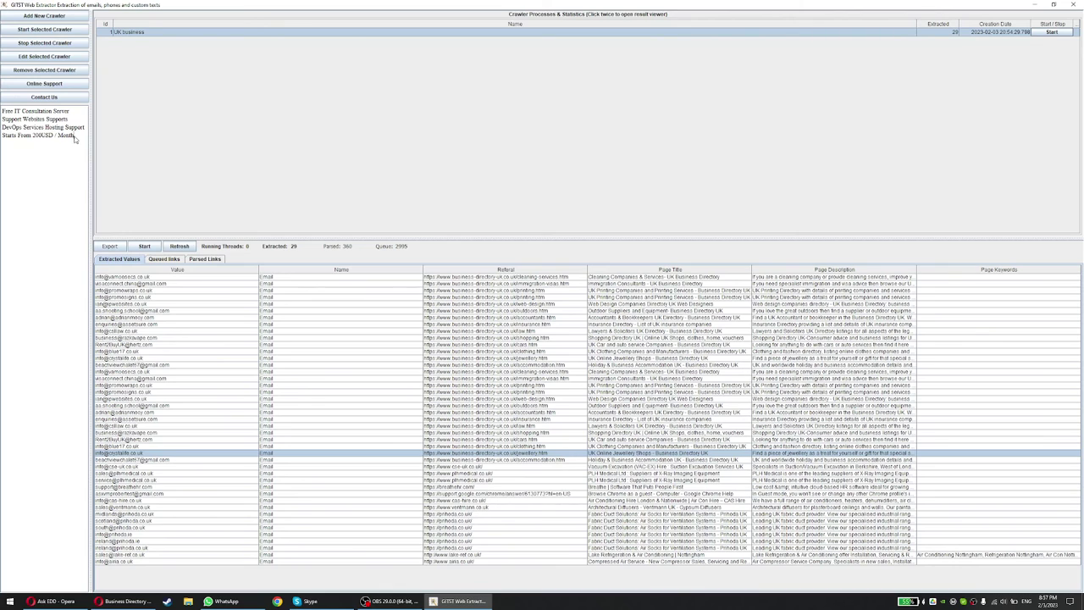
{"action": "left_click_drag", "start_coordinate": [75, 139], "coordinate": [4, 110]}
{"action": "left_click", "coordinate": [34, 127]}
{"action": "left_click_drag", "start_coordinate": [75, 139], "coordinate": [3, 110]}
{"action": "left_click", "coordinate": [59, 137]}
{"action": "left_click", "coordinate": [44, 97]}
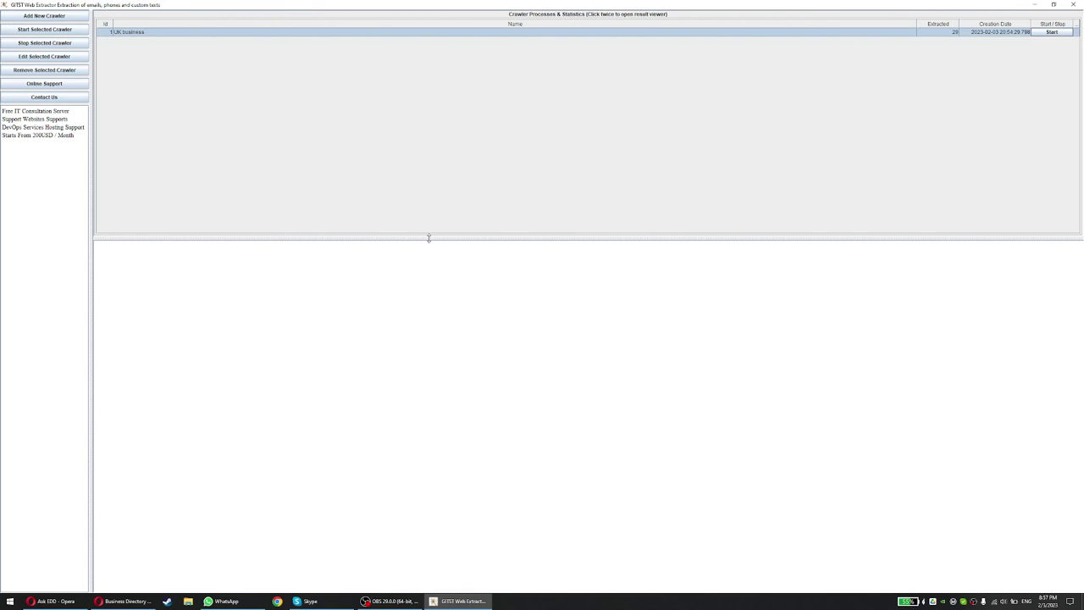
{"action": "left_click_drag", "start_coordinate": [429, 238], "coordinate": [428, 234]}
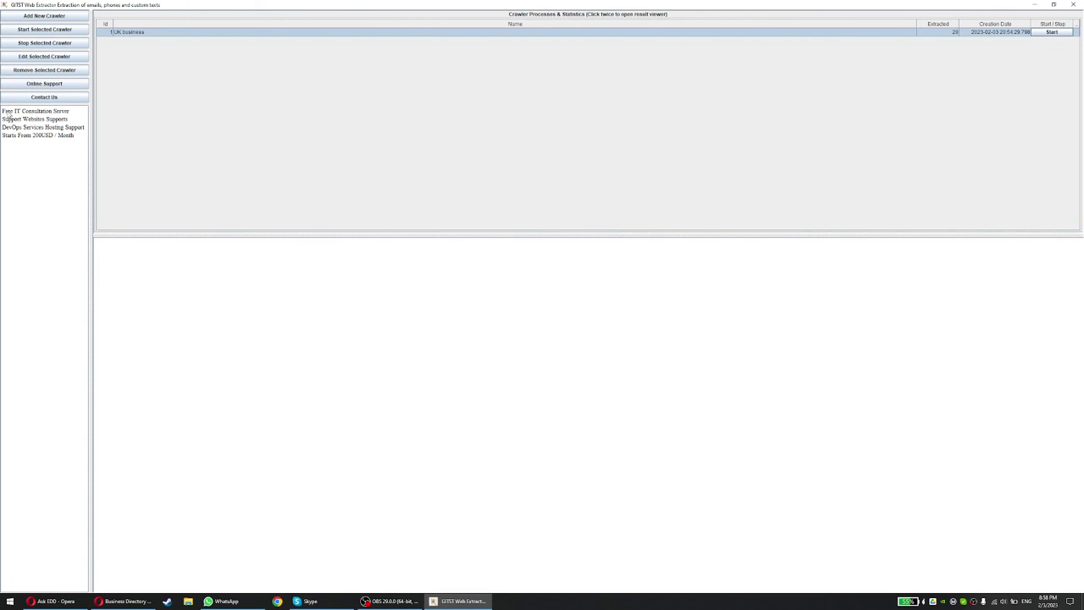
- Switch to the Opera browser and close the Business Directory UK page, leaving the SourceForge Web Spider project page open
{"action": "left_click", "coordinate": [66, 601]}
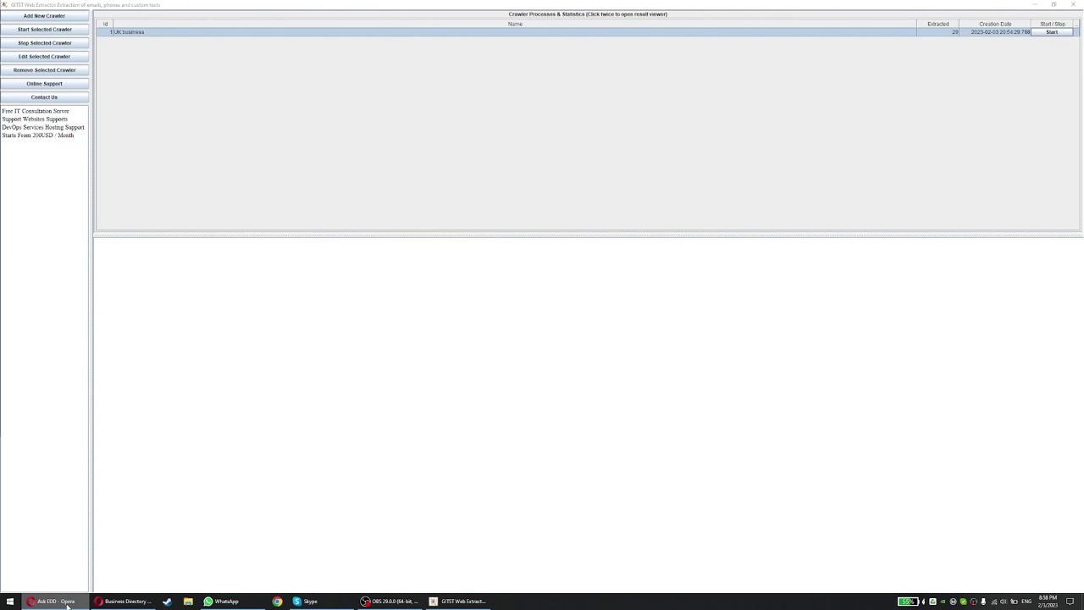
{"action": "left_click", "coordinate": [123, 602]}
{"action": "left_click", "coordinate": [386, 8]}
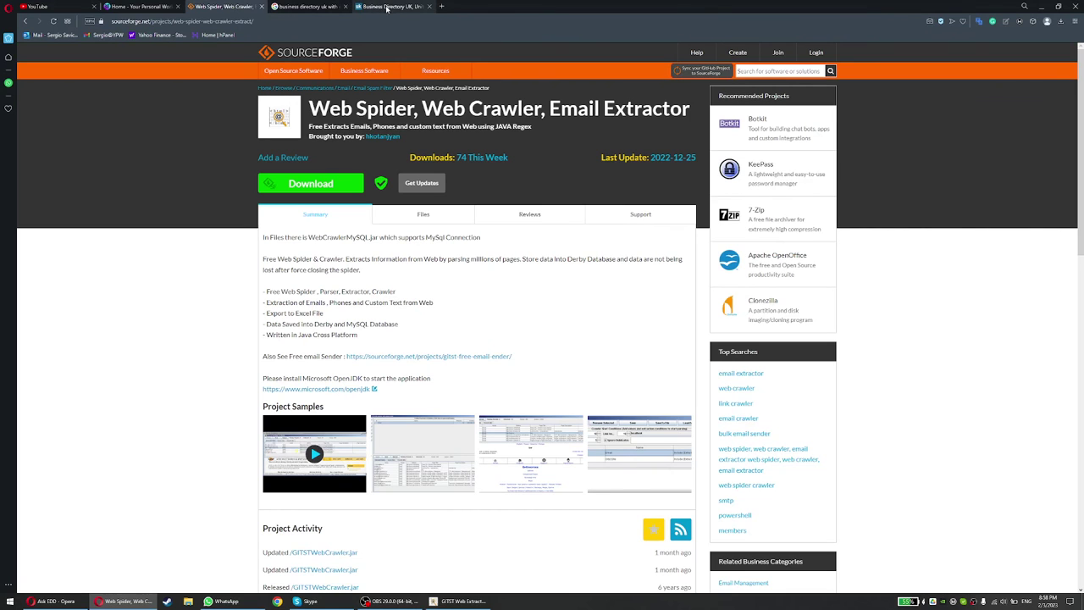
{"action": "middle_click", "coordinate": [392, 6]}
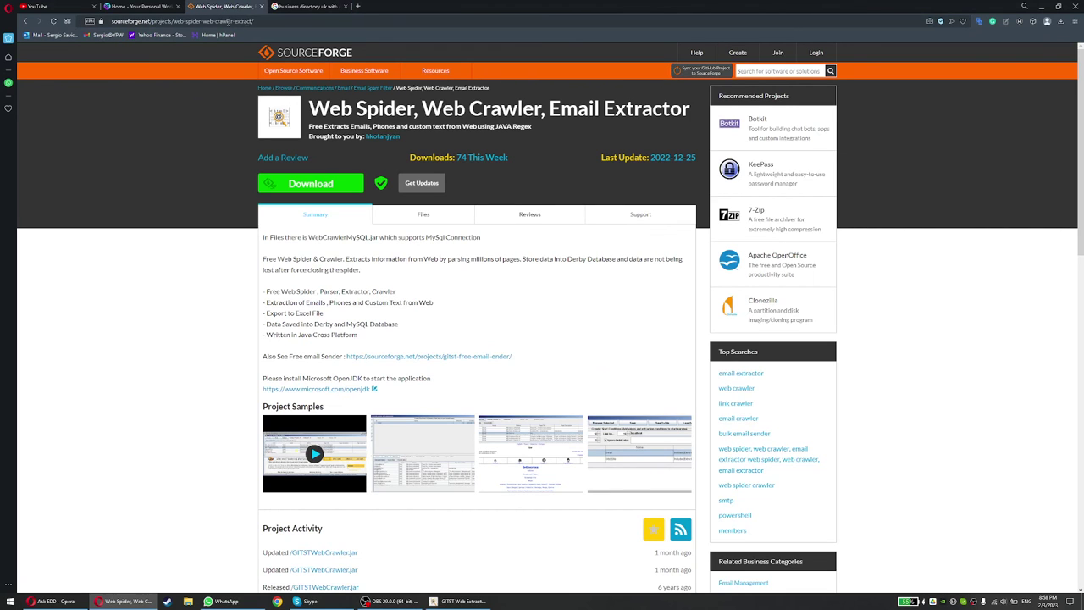